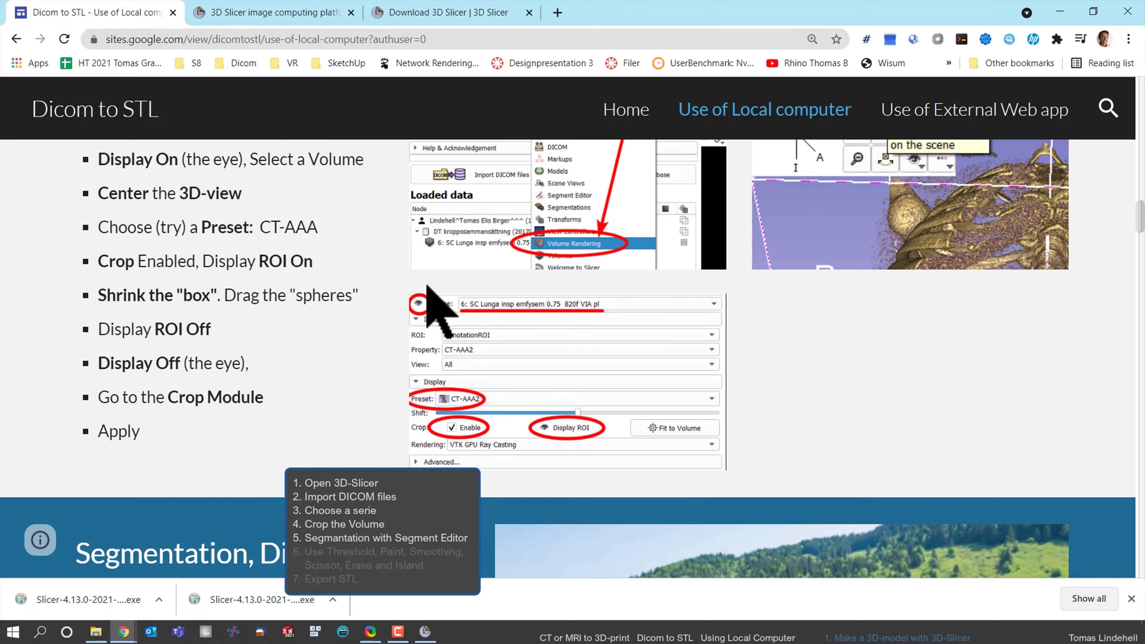
Step: Review the segmentation paths in the web guide, switch to 3D Slicer and open the Segment Editor module
{"action": "scroll", "coordinate": [434, 307], "scroll_direction": "down", "scroll_amount": 5}
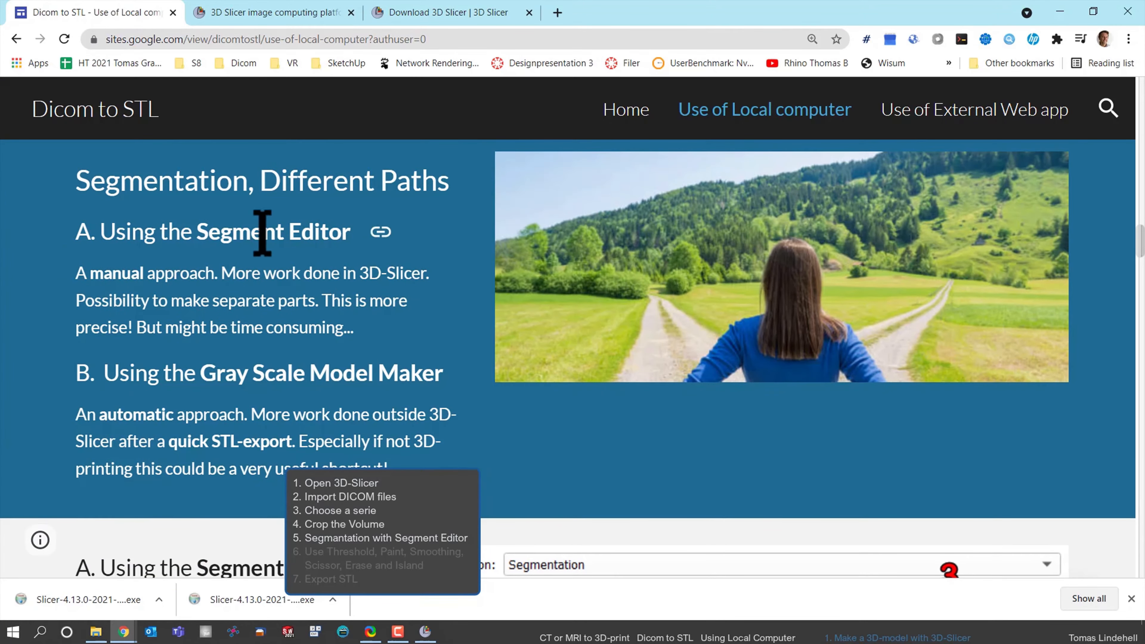
{"action": "scroll", "coordinate": [280, 241], "scroll_direction": "down", "scroll_amount": 5}
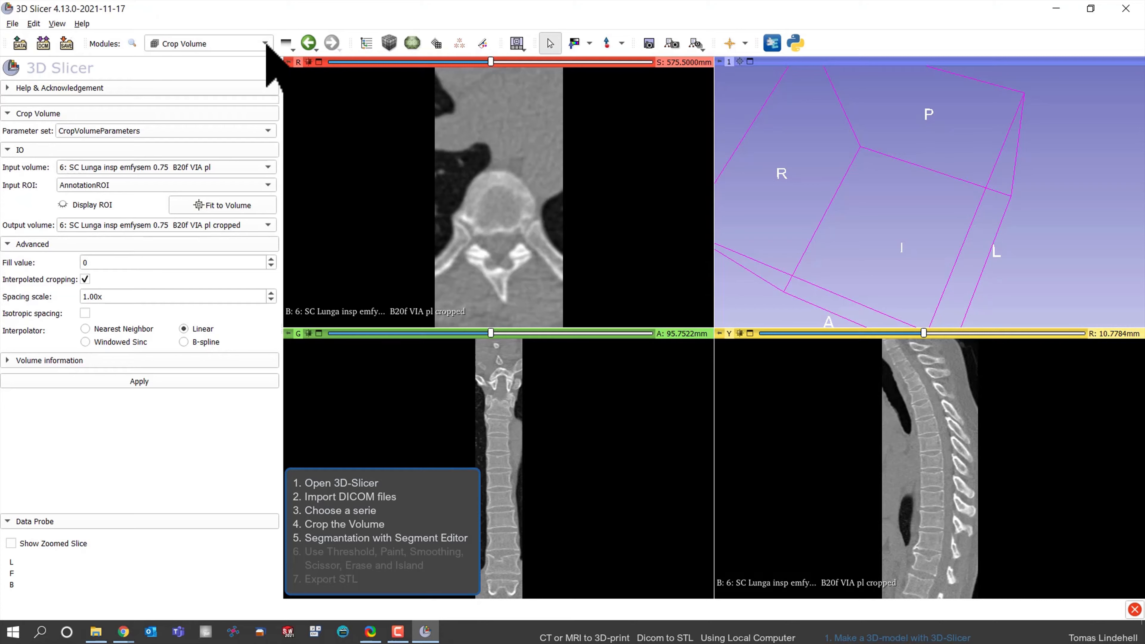
{"action": "left_click", "coordinate": [265, 44]}
{"action": "mouse_move", "coordinate": [255, 289]}
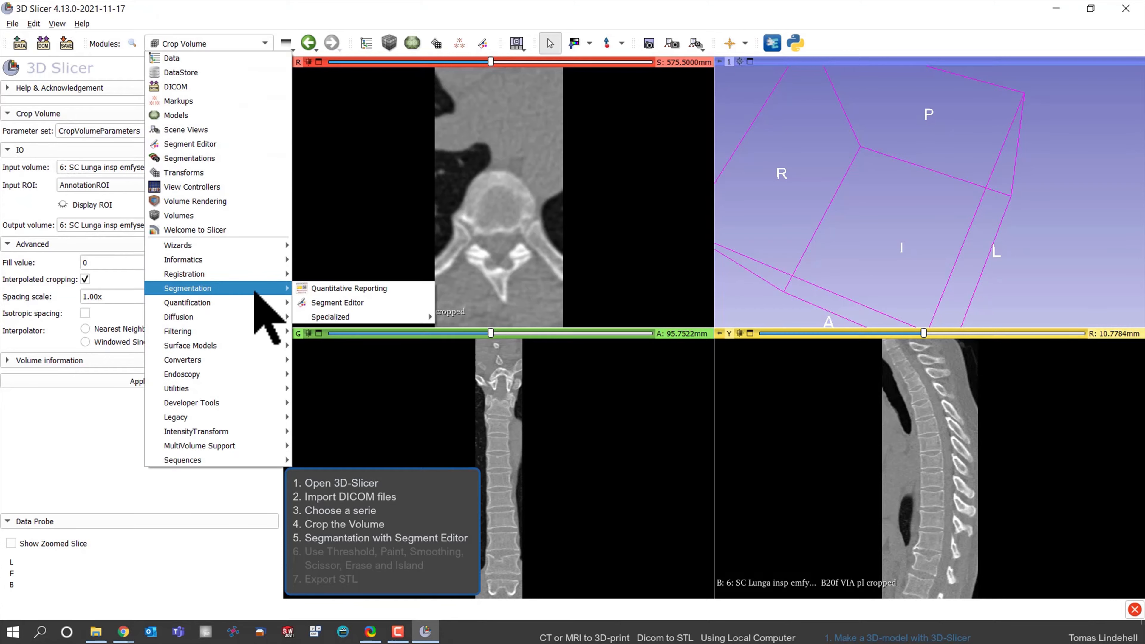
{"action": "left_click", "coordinate": [337, 302]}
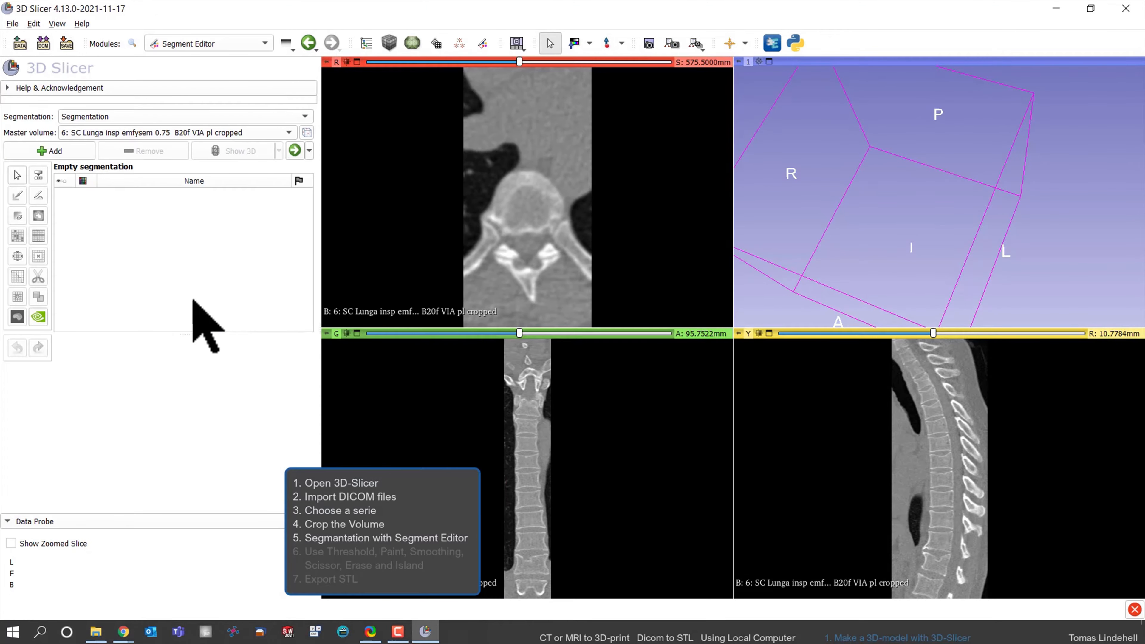
Step: Add a segment of the Bone type and name it Spine
{"action": "left_click", "coordinate": [72, 154]}
{"action": "double_click", "coordinate": [84, 182]}
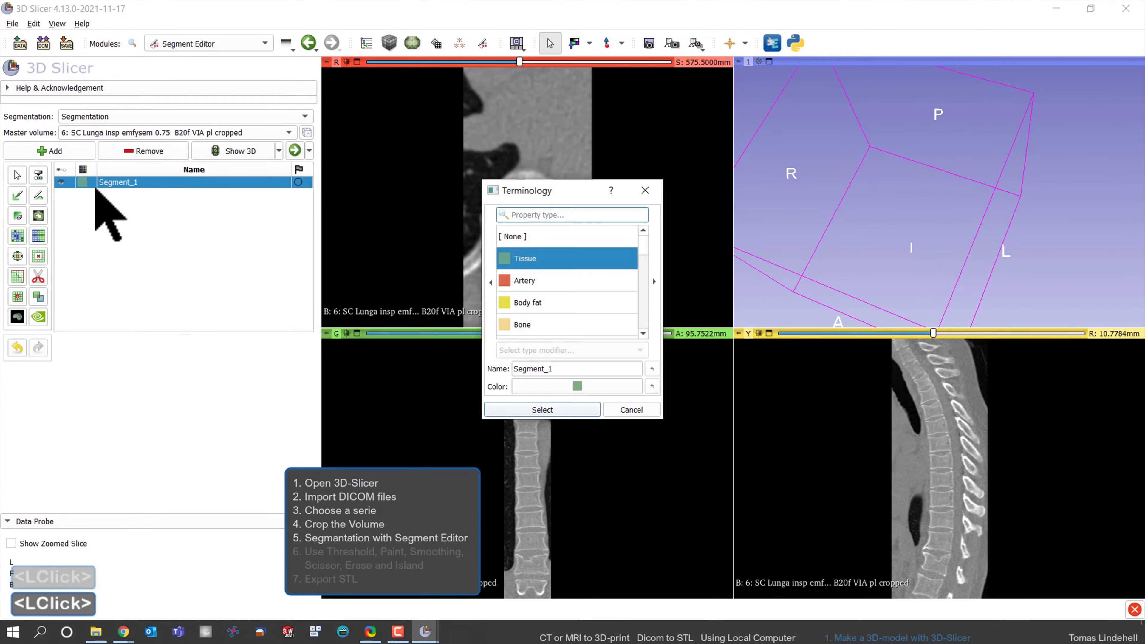
{"action": "left_click", "coordinate": [531, 326]}
{"action": "double_click", "coordinate": [523, 368]}
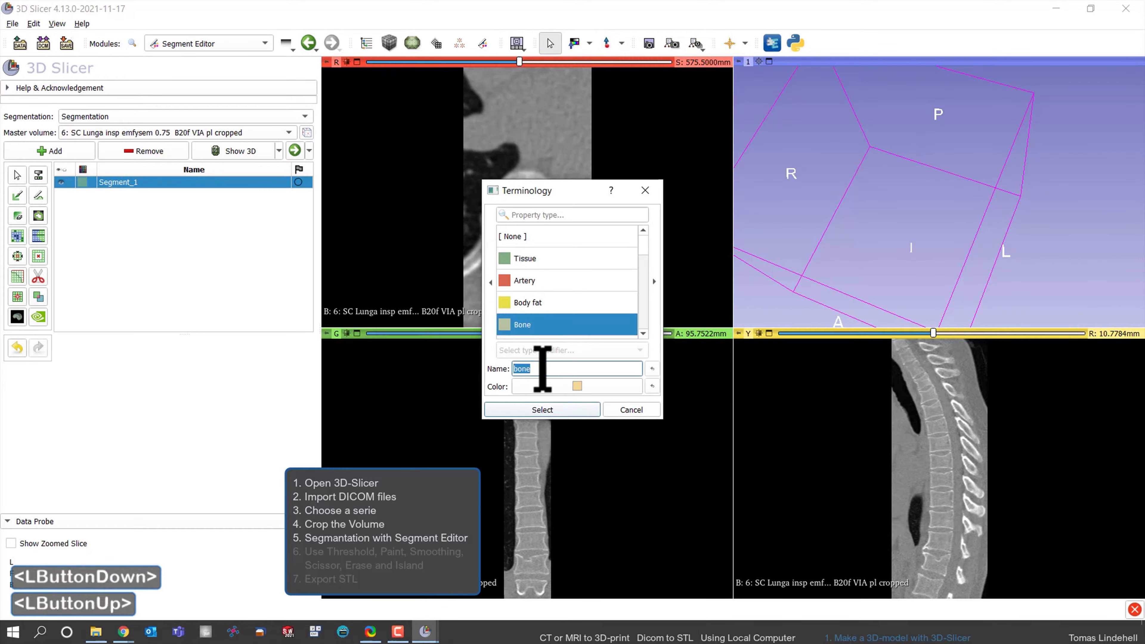
{"action": "type", "text": "Spine"}
{"action": "key", "text": "Return"}
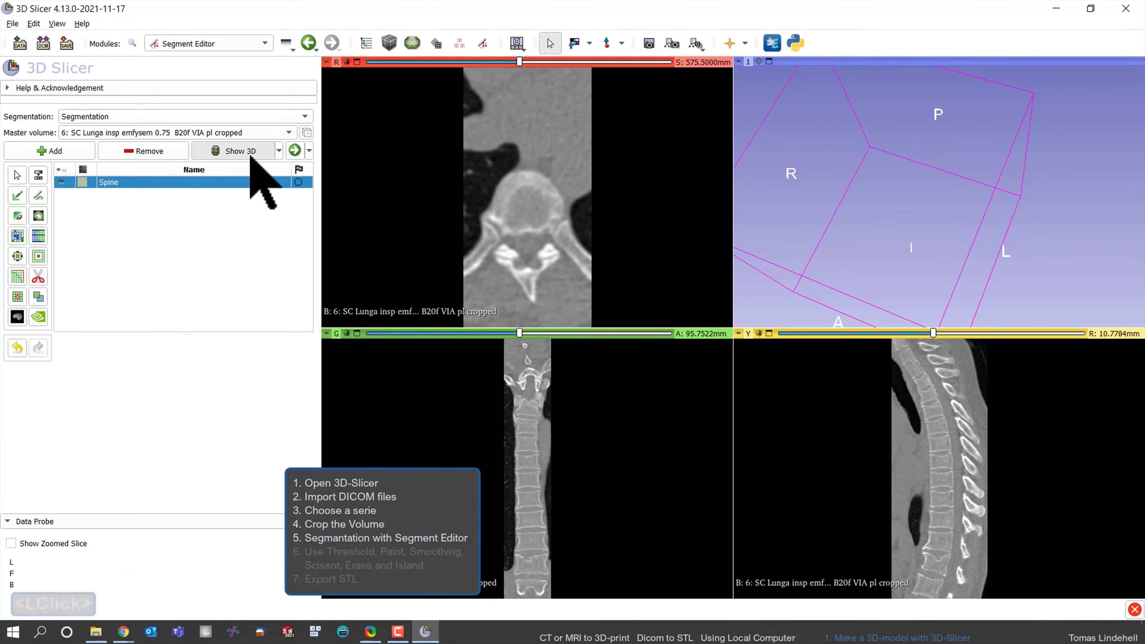
Step: Apply a Threshold range of 162.86 to 1596.00 to fill the Spine segment
{"action": "left_click", "coordinate": [38, 175]}
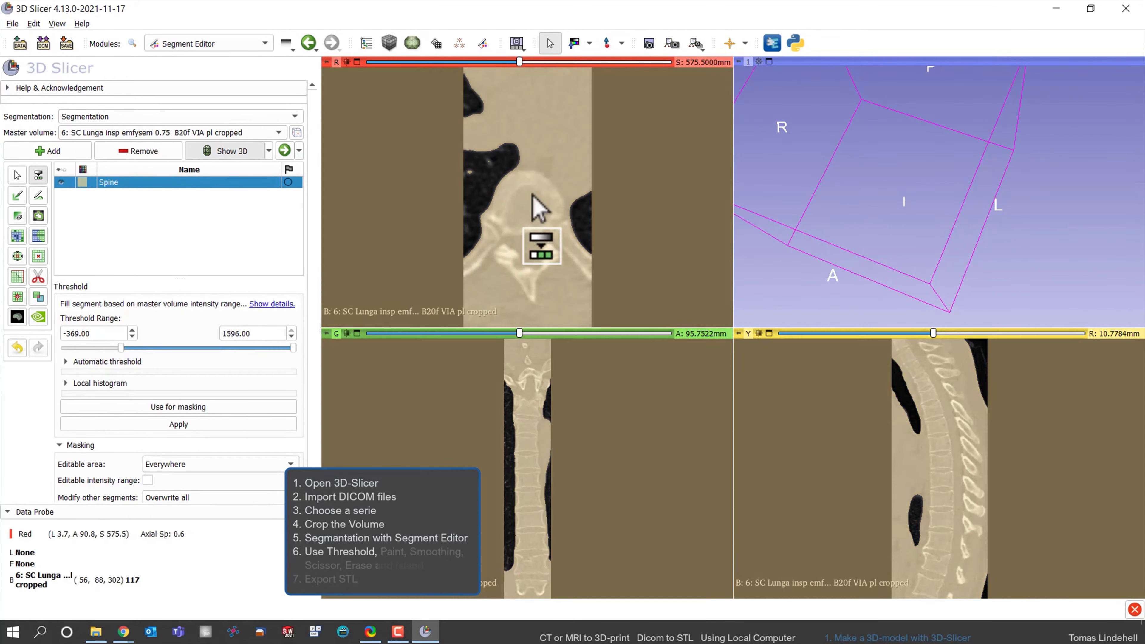
{"action": "left_click", "coordinate": [519, 194]}
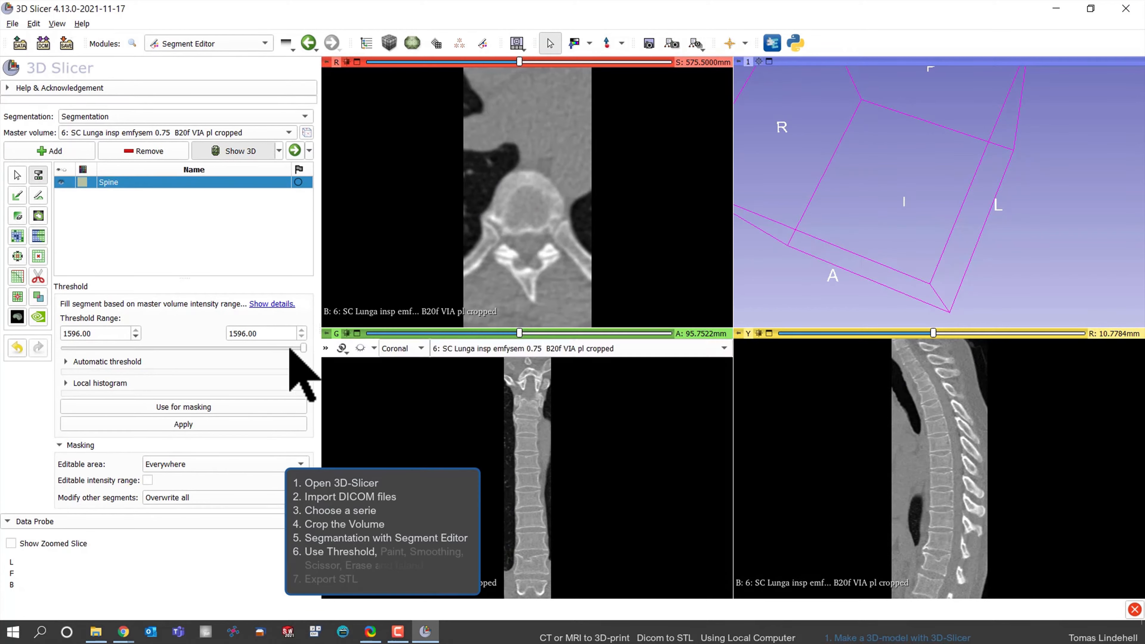
{"action": "left_click_drag", "start_coordinate": [301, 347], "coordinate": [168, 350]}
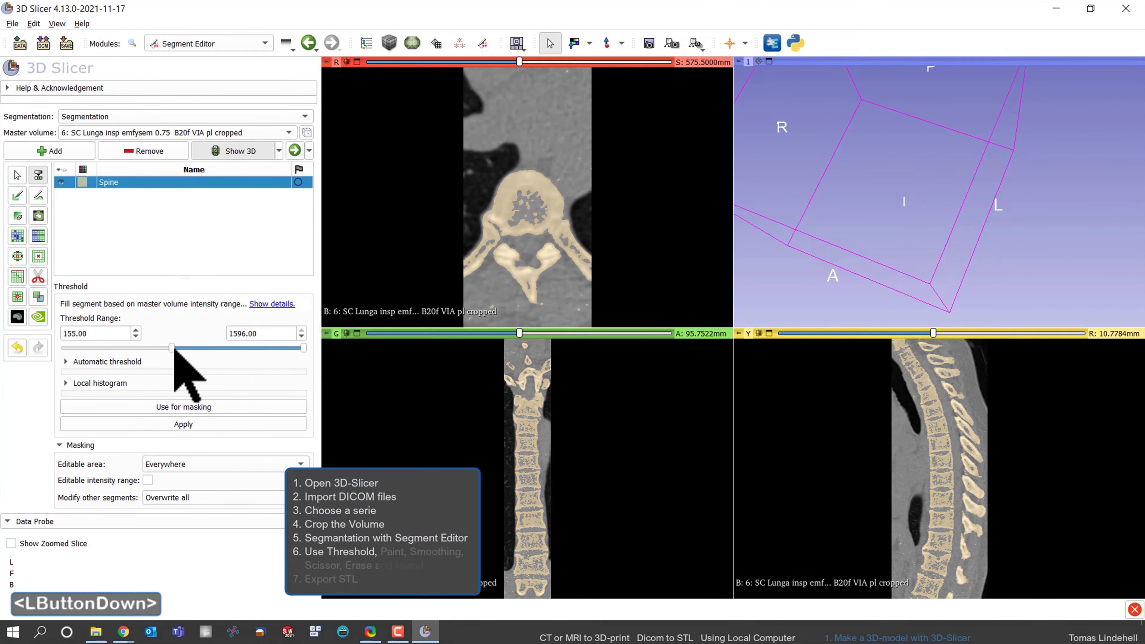
{"action": "left_click_drag", "start_coordinate": [174, 349], "coordinate": [173, 349]}
{"action": "left_click", "coordinate": [183, 424]}
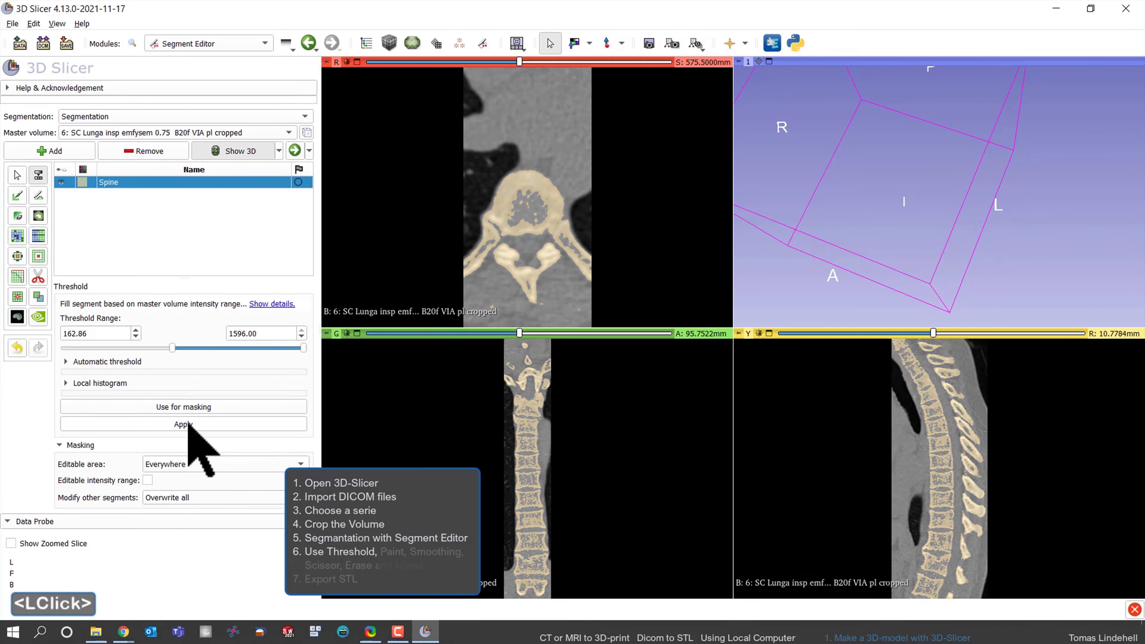
Step: Show the Spine segment in 3D and display the axial and coronal slices in the 3D view
{"action": "middle_click_drag", "start_coordinate": [779, 256], "coordinate": [945, 219]}
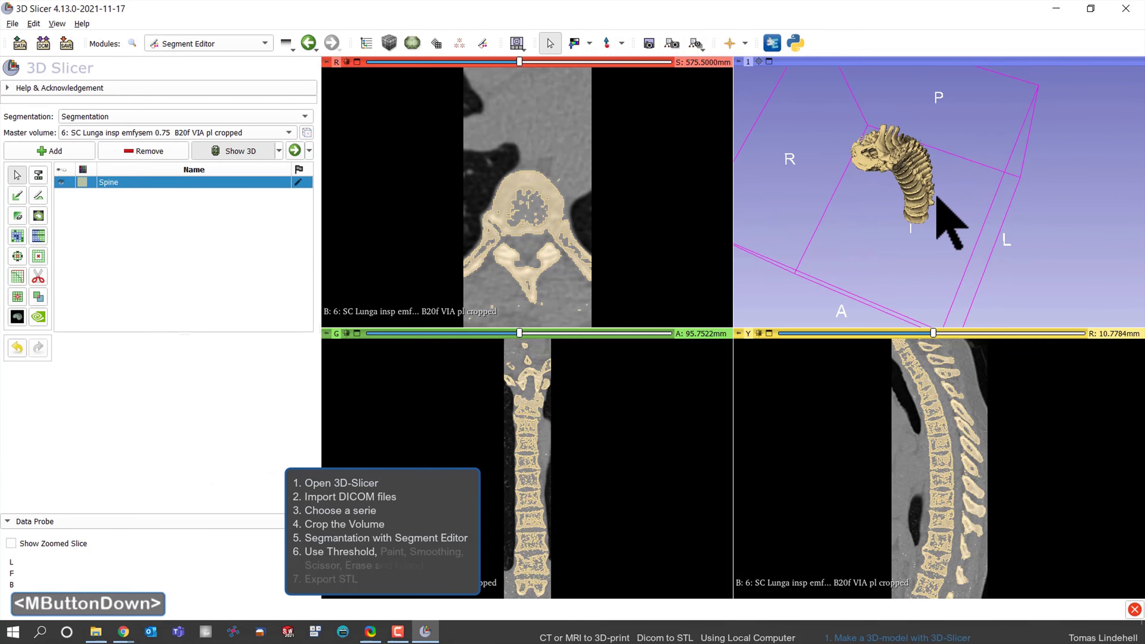
{"action": "scroll", "coordinate": [933, 208], "scroll_direction": "up", "scroll_amount": 3}
{"action": "scroll", "coordinate": [935, 212], "scroll_direction": "down", "scroll_amount": 3}
{"action": "mouse_move", "coordinate": [920, 205]}
{"action": "left_mouse_down"}
{"action": "mouse_move", "coordinate": [889, 204]}
{"action": "mouse_move", "coordinate": [906, 203]}
{"action": "left_mouse_up"}
{"action": "middle_click_drag", "start_coordinate": [907, 203], "coordinate": [906, 297]}
{"action": "left_click_drag", "start_coordinate": [890, 198], "coordinate": [861, 194]}
{"action": "scroll", "coordinate": [901, 181], "scroll_direction": "down", "scroll_amount": 6}
{"action": "scroll", "coordinate": [558, 160], "scroll_direction": "down", "scroll_amount": 3}
{"action": "left_click", "coordinate": [326, 62]}
{"action": "left_click", "coordinate": [360, 77]}
{"action": "left_click", "coordinate": [326, 332]}
{"action": "left_click", "coordinate": [360, 348]}
Step: Paint along the front wall of the vertebra on axial slice 733.3 mm with the 3% sphere brush to close the gaps
{"action": "scroll", "coordinate": [935, 194], "scroll_direction": "up", "scroll_amount": 5}
{"action": "scroll", "coordinate": [935, 194], "scroll_direction": "down", "scroll_amount": 5}
{"action": "middle_click_drag", "start_coordinate": [935, 194], "coordinate": [907, 259]}
{"action": "left_click_drag", "start_coordinate": [519, 62], "coordinate": [655, 62]}
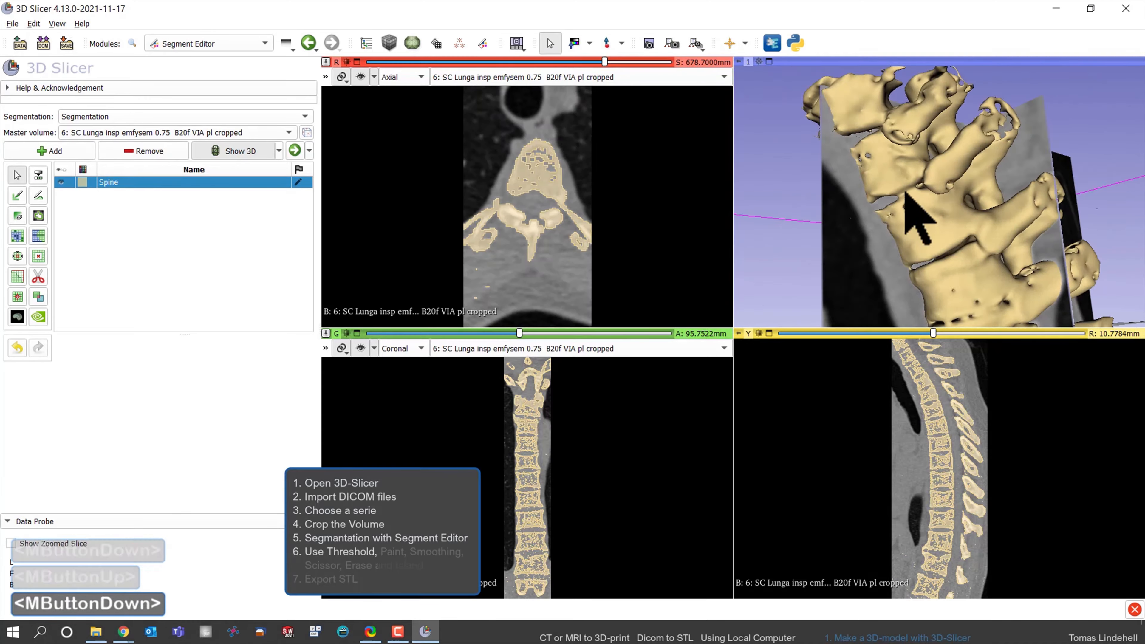
{"action": "left_click_drag", "start_coordinate": [910, 225], "coordinate": [952, 237]}
{"action": "scroll", "coordinate": [575, 180], "scroll_direction": "down", "scroll_amount": 4}
{"action": "right_click_drag", "start_coordinate": [574, 180], "coordinate": [504, 169]}
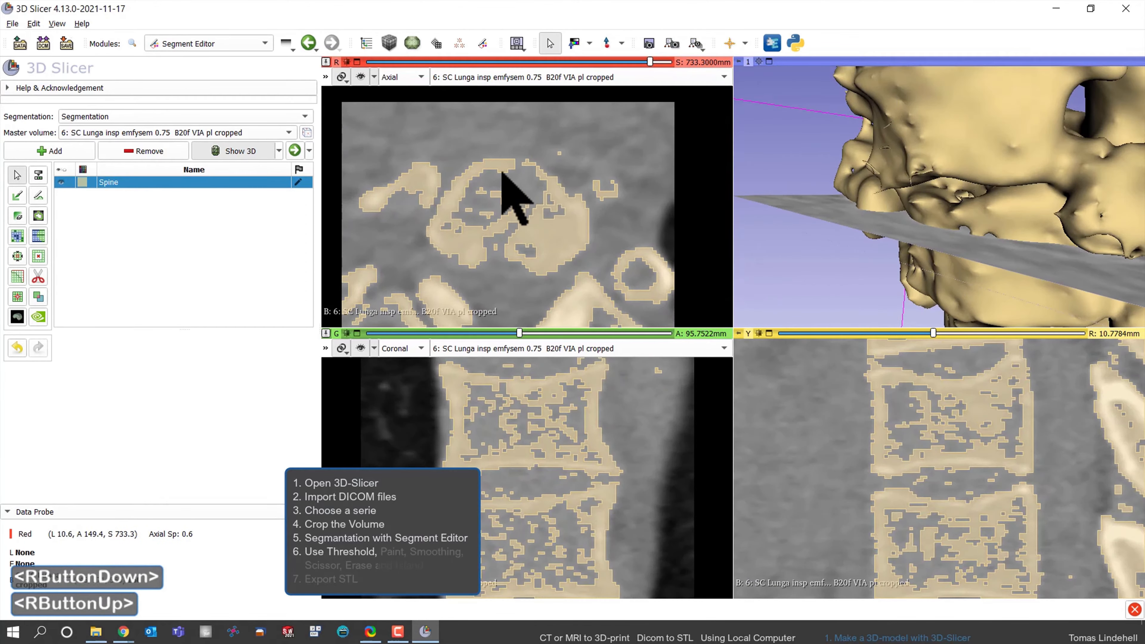
{"action": "left_click", "coordinate": [17, 195]}
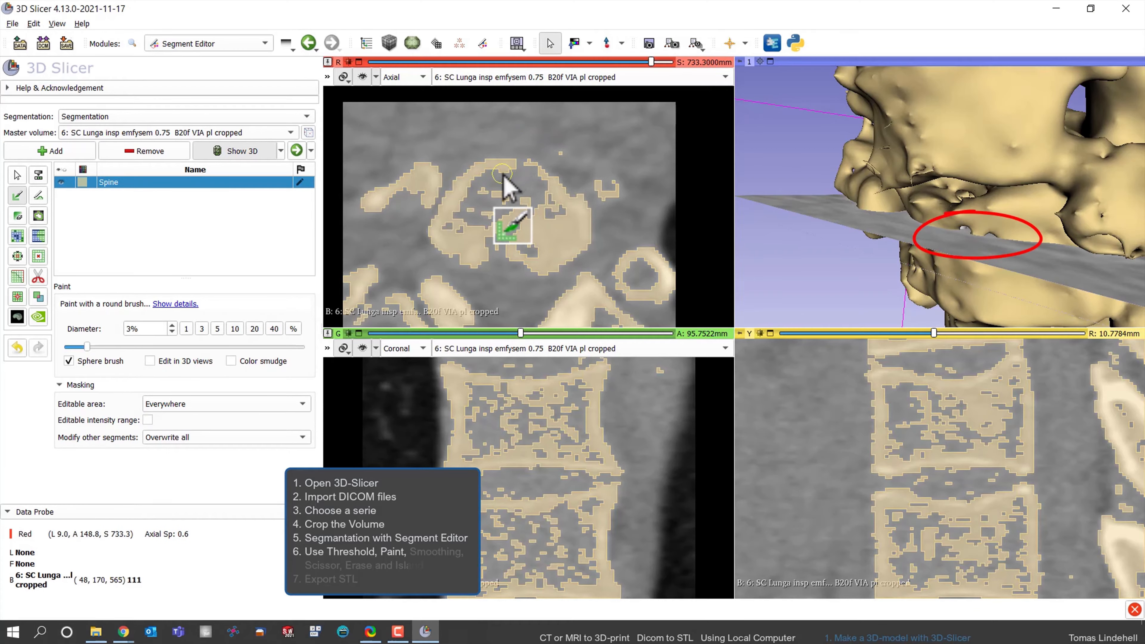
{"action": "left_click_drag", "start_coordinate": [504, 174], "coordinate": [535, 177]}
{"action": "mouse_move", "coordinate": [566, 216]}
{"action": "left_mouse_down"}
{"action": "mouse_move", "coordinate": [504, 176]}
{"action": "mouse_move", "coordinate": [451, 232]}
{"action": "left_mouse_up"}
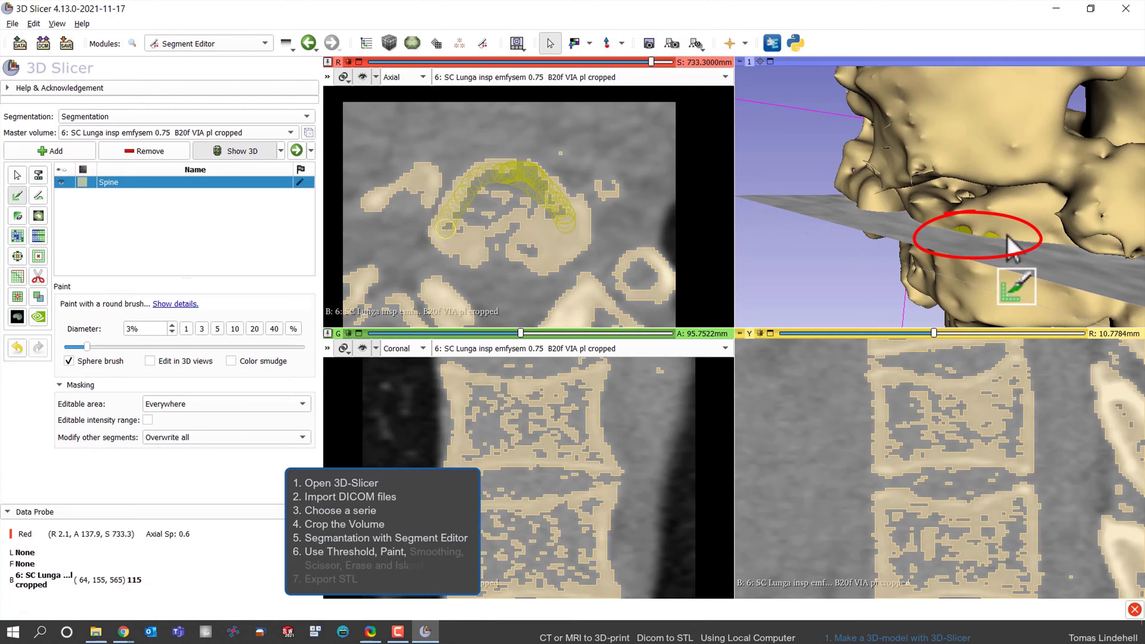
Step: Set the Paint brush diameter to 8% and fill the vertebra's hollow interior on axial slice 731.5 mm
{"action": "right_click_drag", "start_coordinate": [835, 260], "coordinate": [843, 248]}
{"action": "mouse_move", "coordinate": [843, 248]}
{"action": "left_mouse_down"}
{"action": "mouse_move", "coordinate": [950, 248]}
{"action": "mouse_move", "coordinate": [835, 241]}
{"action": "left_mouse_up"}
{"action": "scroll", "coordinate": [542, 230], "scroll_direction": "down", "scroll_amount": 5}
{"action": "scroll", "coordinate": [542, 230], "scroll_direction": "up", "scroll_amount": 2}
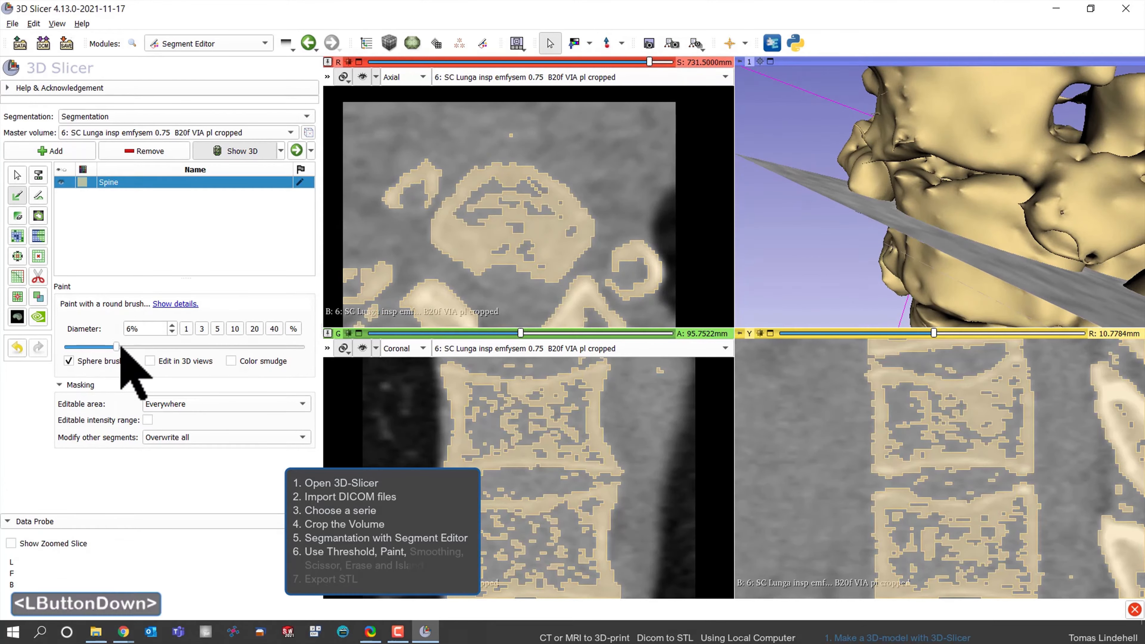
{"action": "left_click_drag", "start_coordinate": [118, 347], "coordinate": [136, 347]}
{"action": "left_click_drag", "start_coordinate": [480, 215], "coordinate": [490, 206]}
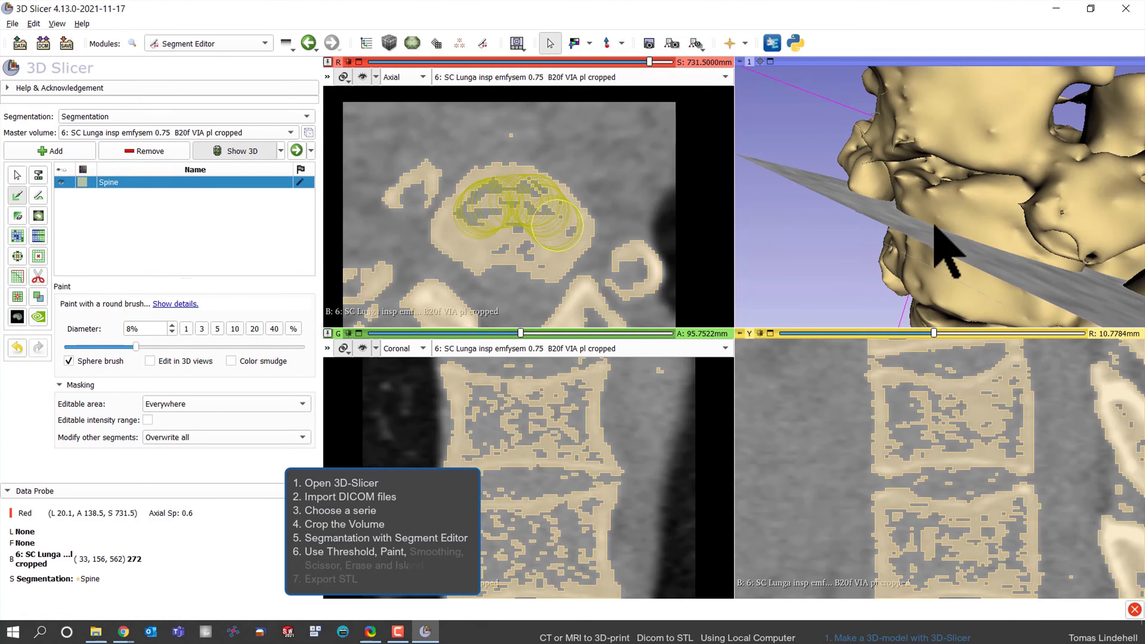
Step: Move the coronal slice to 140.7522 mm and paint inside the vertebra on the axial slice with a 5% sphere brush
{"action": "mouse_move", "coordinate": [933, 226]}
{"action": "left_mouse_down"}
{"action": "mouse_move", "coordinate": [881, 275]}
{"action": "mouse_move", "coordinate": [932, 321]}
{"action": "mouse_move", "coordinate": [939, 307]}
{"action": "left_mouse_up"}
{"action": "middle_click_drag", "start_coordinate": [969, 234], "coordinate": [943, 230]}
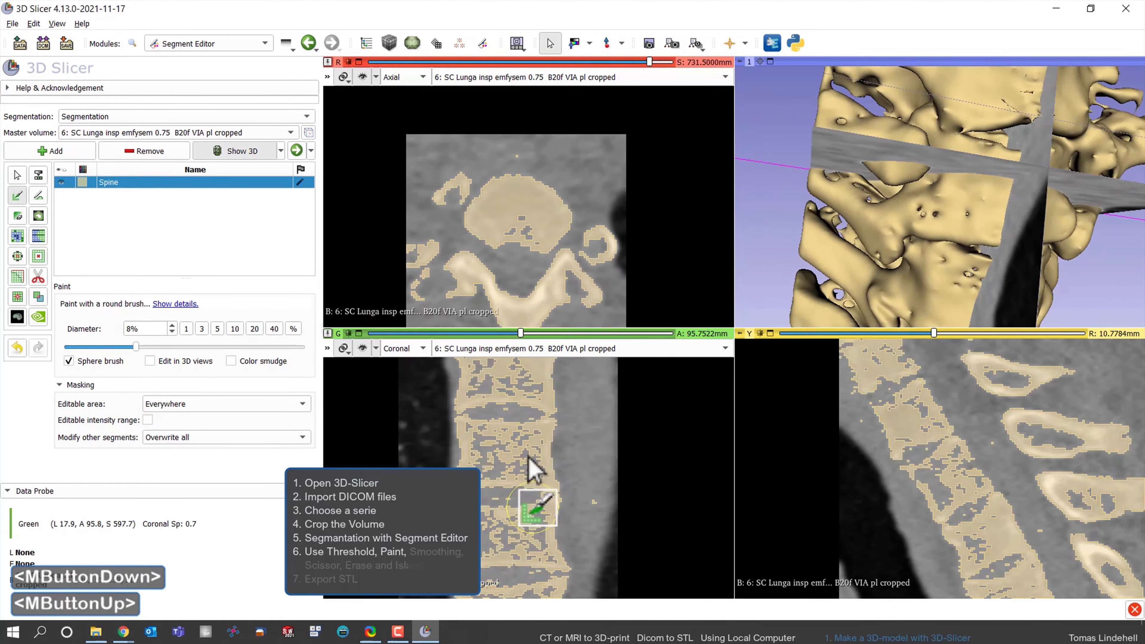
{"action": "right_click_drag", "start_coordinate": [528, 456], "coordinate": [608, 455]}
{"action": "scroll", "coordinate": [608, 454], "scroll_direction": "down", "scroll_amount": 2, "text": "shift"}
{"action": "middle_click_drag", "start_coordinate": [607, 455], "coordinate": [612, 497]}
{"action": "left_click_drag", "start_coordinate": [520, 333], "coordinate": [589, 335]}
{"action": "left_click_drag", "start_coordinate": [588, 336], "coordinate": [621, 332]}
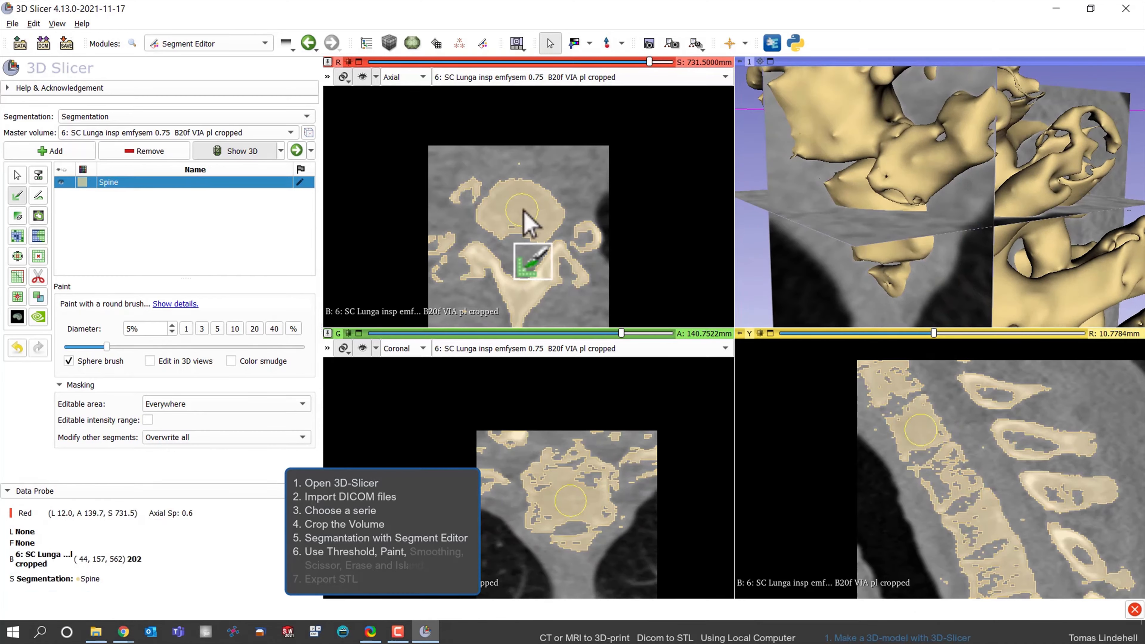
{"action": "left_click", "coordinate": [529, 221]}
Step: Fill gaps in the vertebra on axial slice 625.3 mm with the 3% sphere brush
{"action": "scroll", "coordinate": [527, 220], "scroll_direction": "down", "scroll_amount": 5}
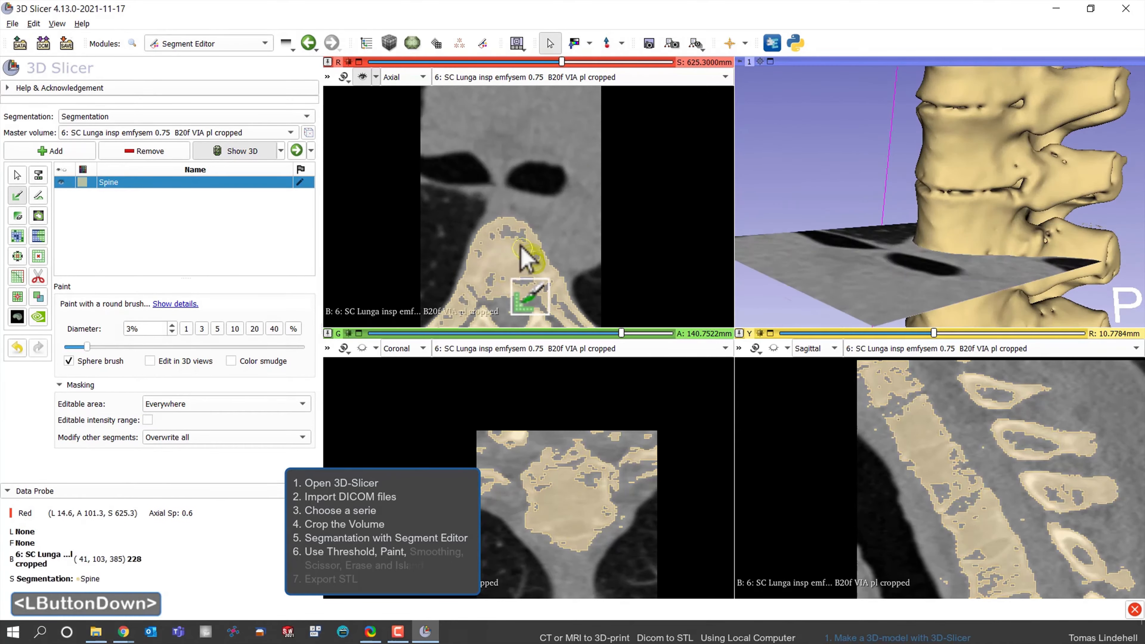
{"action": "mouse_move", "coordinate": [523, 256]}
{"action": "left_mouse_down"}
{"action": "mouse_move", "coordinate": [536, 276]}
{"action": "mouse_move", "coordinate": [511, 230]}
{"action": "left_mouse_up"}
{"action": "scroll", "coordinate": [942, 248], "scroll_direction": "down", "scroll_amount": 2}
Step: Try to cover the small hole in the lower vertebra by painting in the 3D view with the 3% sphere brush, and undo it
{"action": "middle_click_drag", "start_coordinate": [942, 248], "coordinate": [927, 237]}
{"action": "left_click_drag", "start_coordinate": [927, 237], "coordinate": [920, 225]}
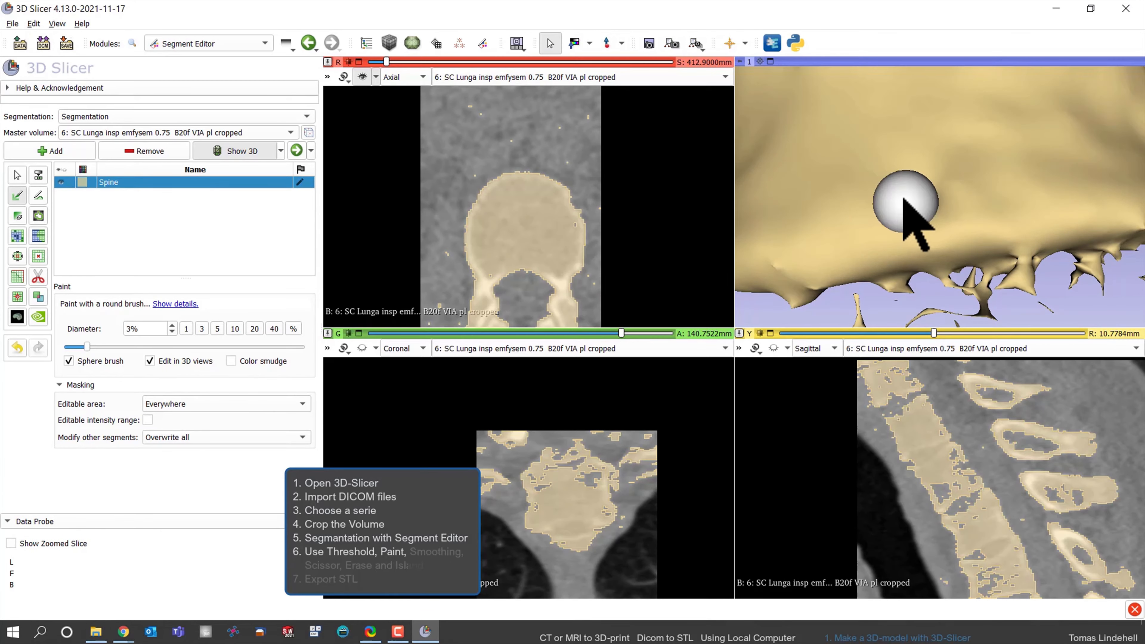
{"action": "left_click", "coordinate": [905, 194]}
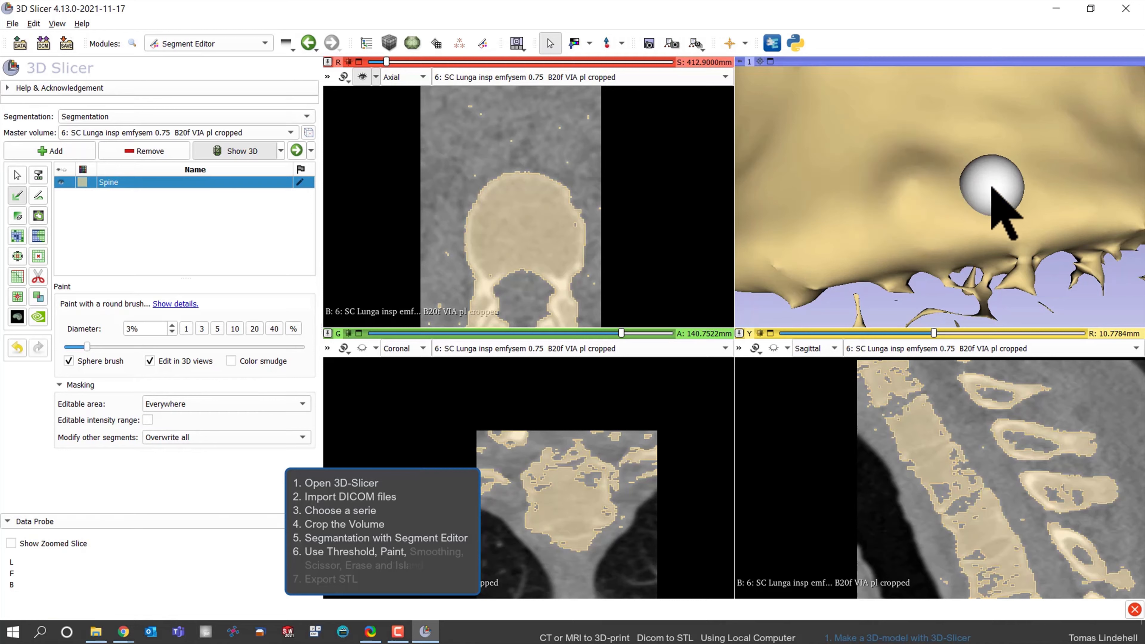
{"action": "left_click", "coordinate": [150, 361]}
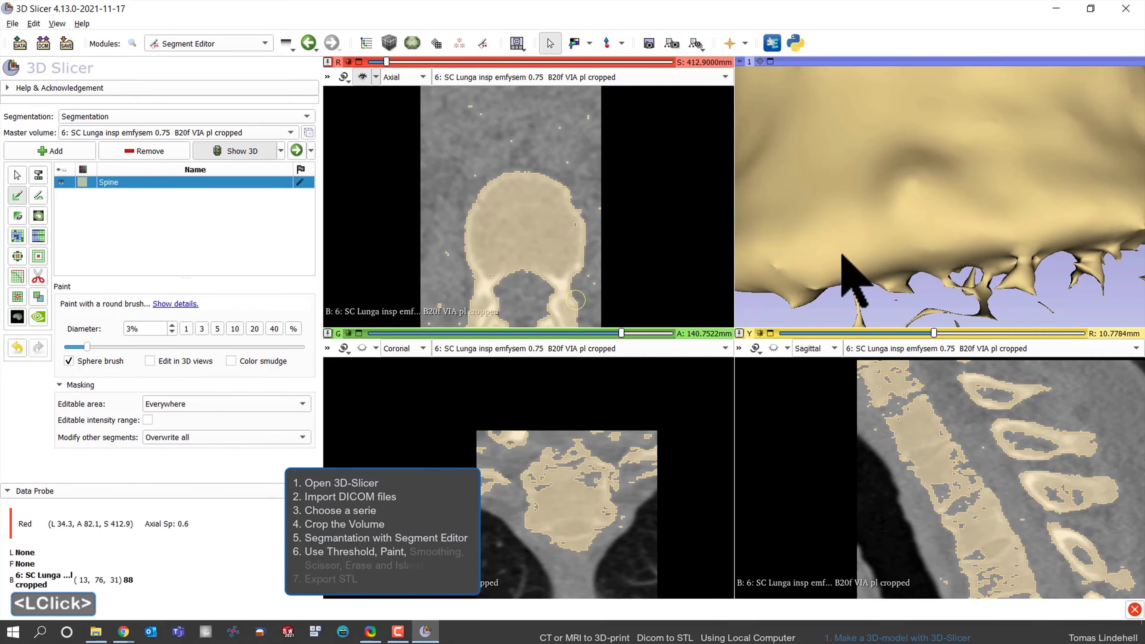
{"action": "left_click_drag", "start_coordinate": [1022, 255], "coordinate": [878, 156]}
{"action": "scroll", "coordinate": [947, 205], "scroll_direction": "up", "scroll_amount": 3}
{"action": "scroll", "coordinate": [949, 226], "scroll_direction": "down", "scroll_amount": 5}
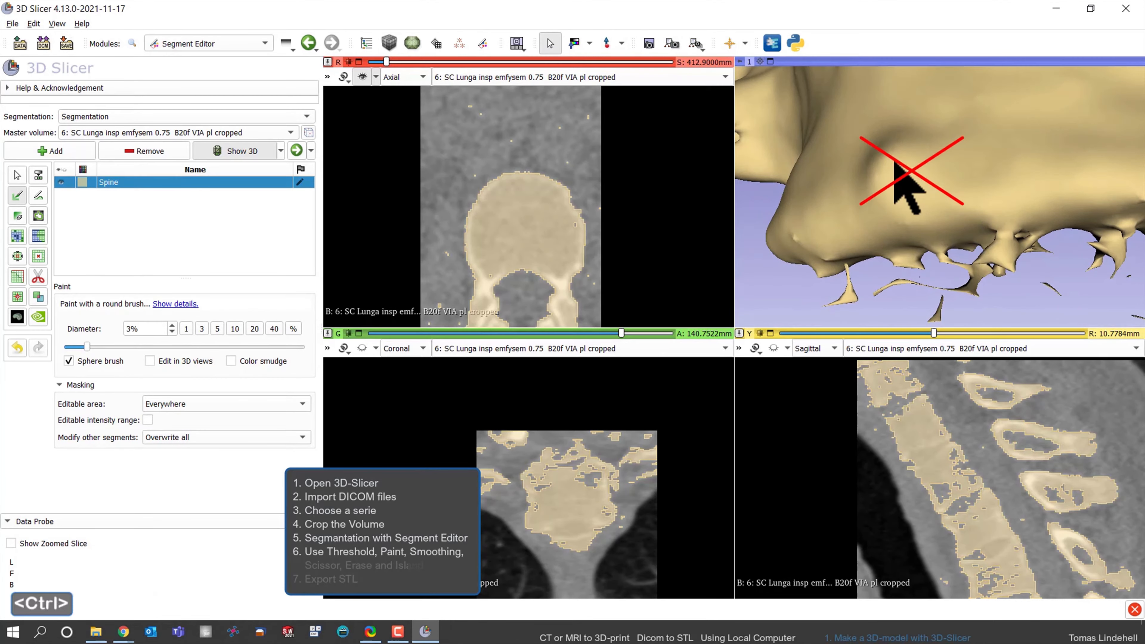
{"action": "key", "text": "ctrl+z"}
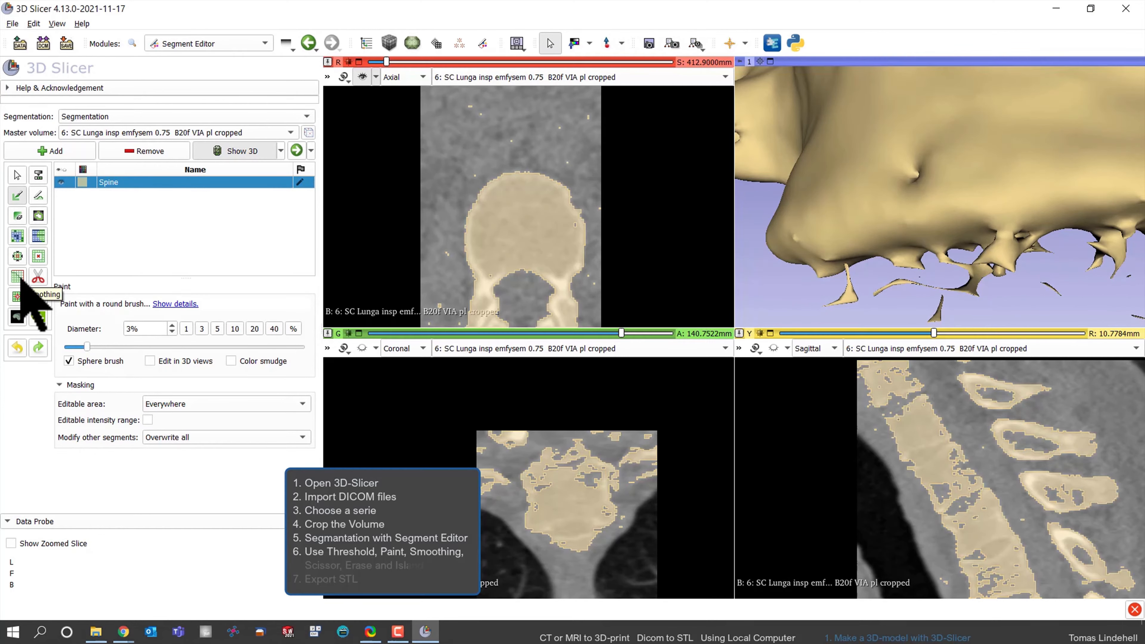
Step: Enable brush editing in 3D views and smooth over the vertebra's hole using Median smoothing with a 3.00 mm kernel
{"action": "left_click", "coordinate": [18, 296]}
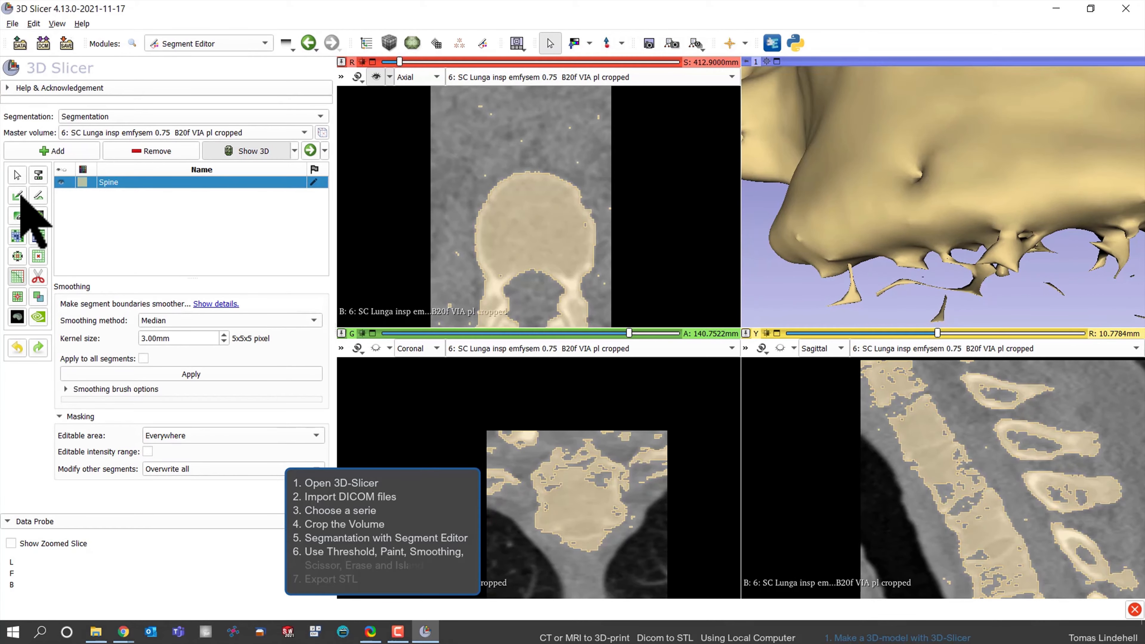
{"action": "left_click", "coordinate": [18, 195]}
{"action": "left_click", "coordinate": [18, 295]}
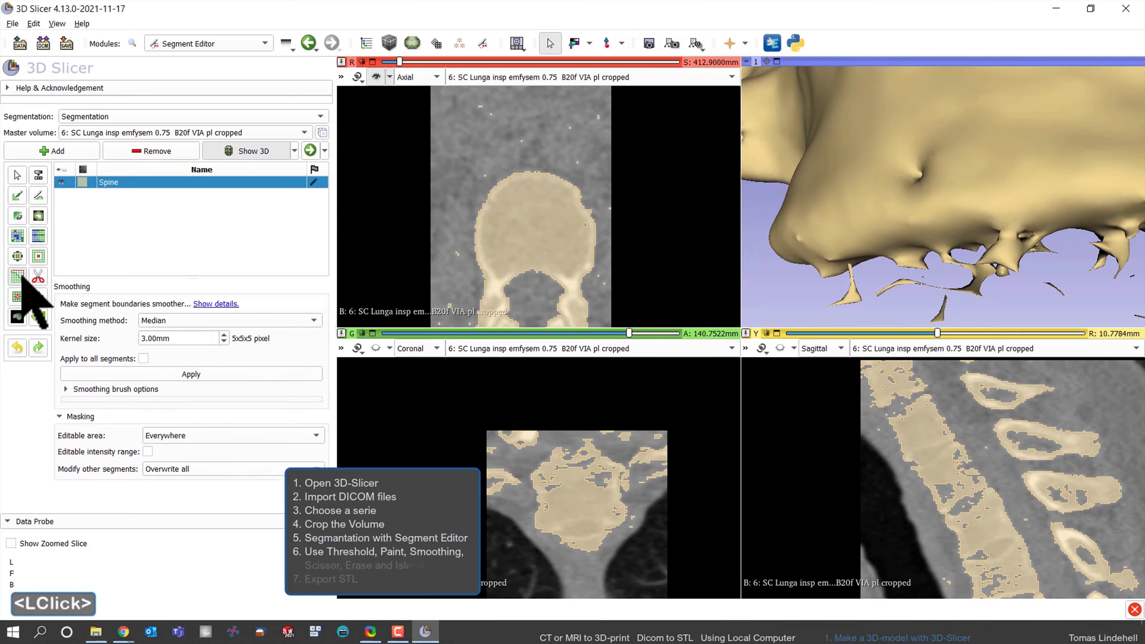
{"action": "mouse_move", "coordinate": [915, 152]}
{"action": "left_mouse_down"}
{"action": "mouse_move", "coordinate": [885, 203]}
{"action": "mouse_move", "coordinate": [929, 152]}
{"action": "mouse_move", "coordinate": [938, 176]}
{"action": "left_mouse_up"}
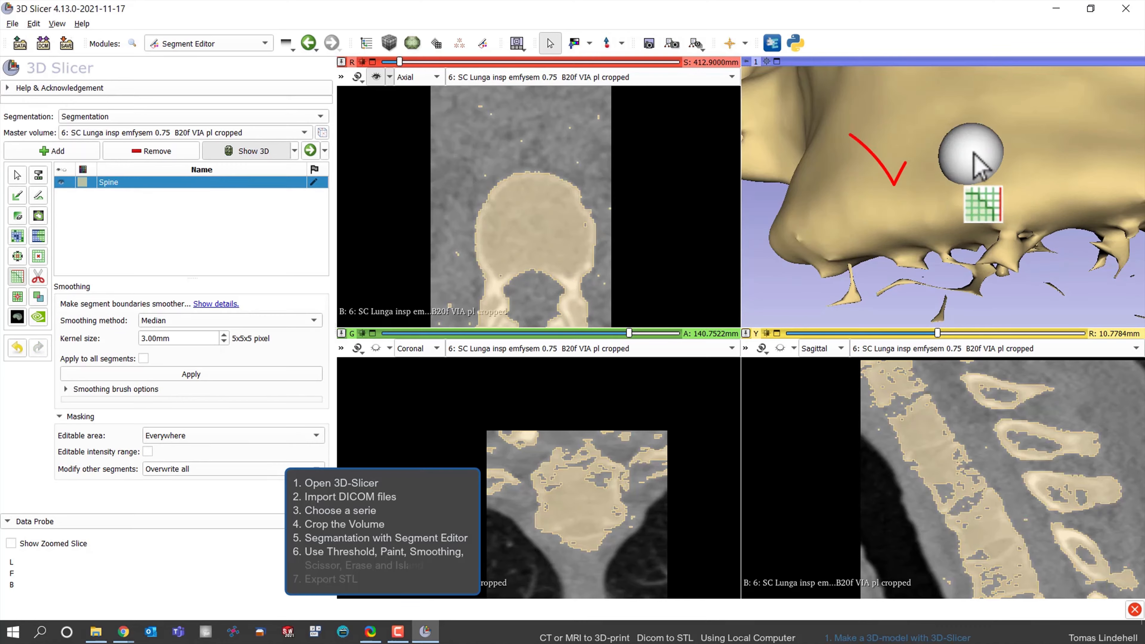
Step: Turn off brush editing in 3D views and maximize the 3D view on the gap between the vertebrae
{"action": "left_click", "coordinate": [17, 195]}
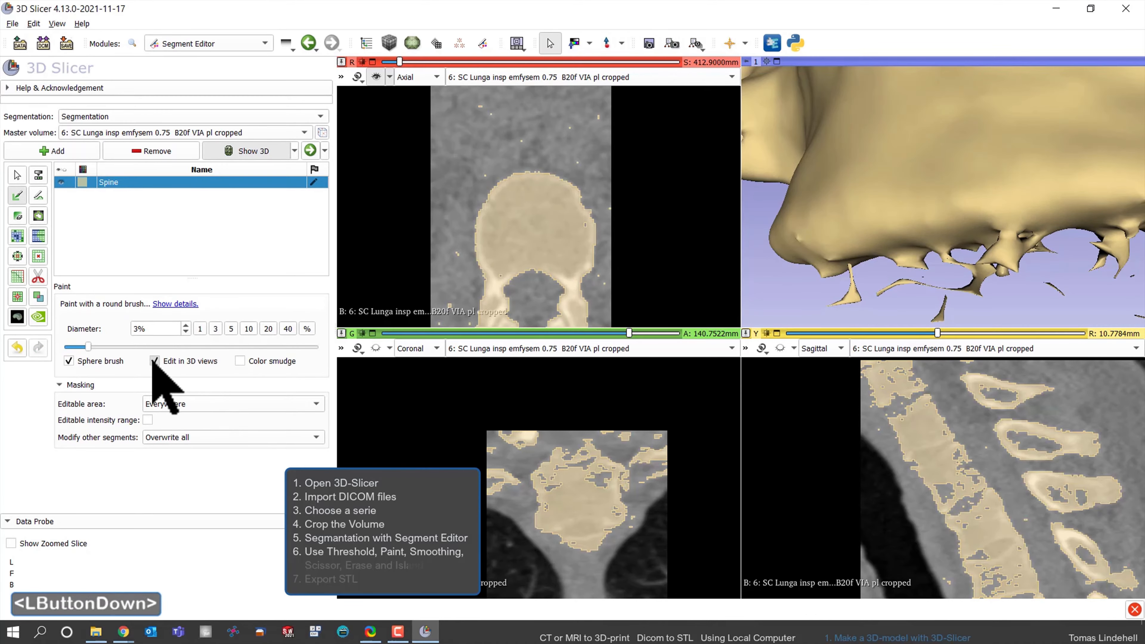
{"action": "scroll", "coordinate": [1022, 218], "scroll_direction": "down", "scroll_amount": 4}
{"action": "double_click", "coordinate": [951, 191]}
{"action": "left_click", "coordinate": [155, 360]}
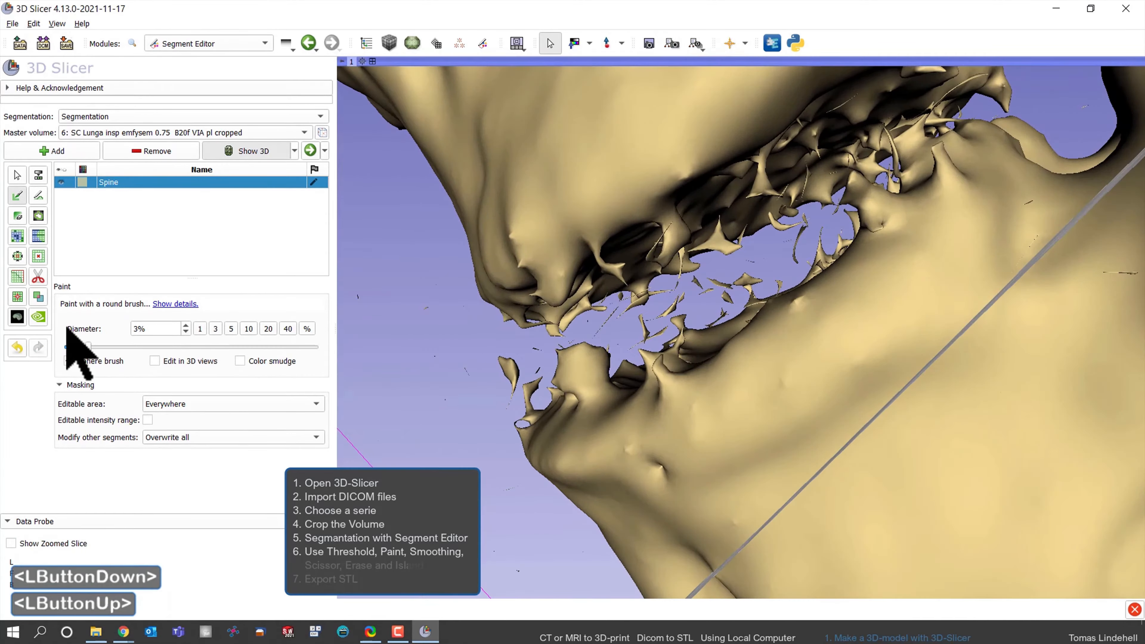
Step: Erase the loose fragments between the two vertebrae with free-form Scissors set to Erase inside and an unlimited cut
{"action": "left_click", "coordinate": [38, 276]}
{"action": "left_click_drag", "start_coordinate": [481, 325], "coordinate": [512, 332]}
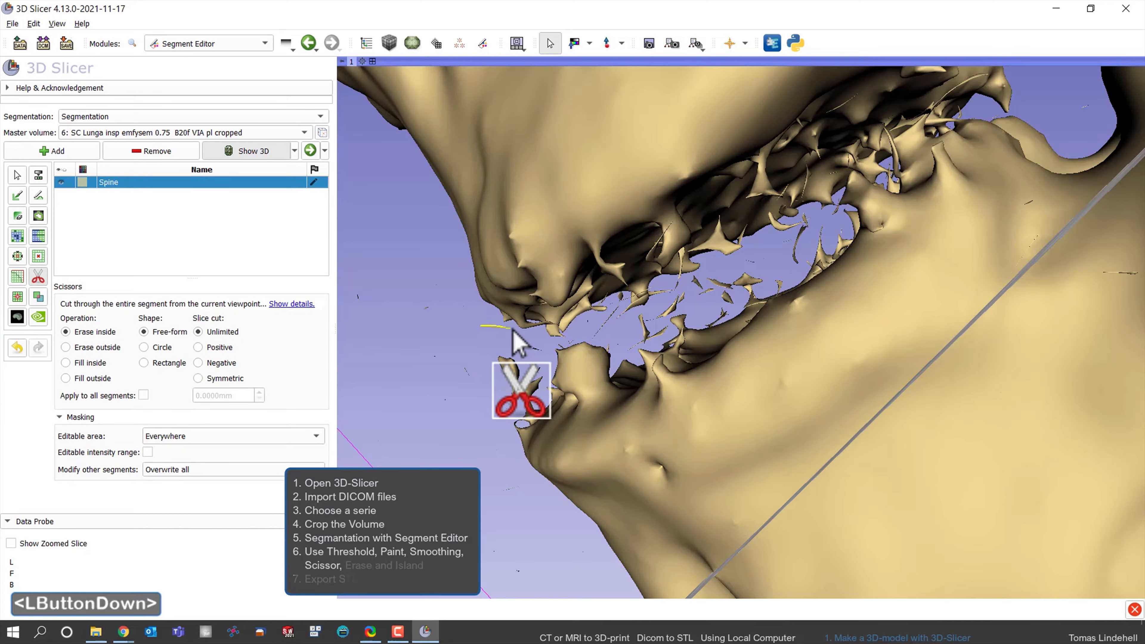
{"action": "mouse_move", "coordinate": [581, 321]}
{"action": "left_mouse_down"}
{"action": "mouse_move", "coordinate": [647, 285]}
{"action": "mouse_move", "coordinate": [825, 236]}
{"action": "mouse_move", "coordinate": [776, 288]}
{"action": "mouse_move", "coordinate": [645, 343]}
{"action": "mouse_move", "coordinate": [577, 388]}
{"action": "mouse_move", "coordinate": [459, 420]}
{"action": "mouse_move", "coordinate": [442, 370]}
{"action": "left_mouse_up"}
{"action": "left_click", "coordinate": [537, 379]}
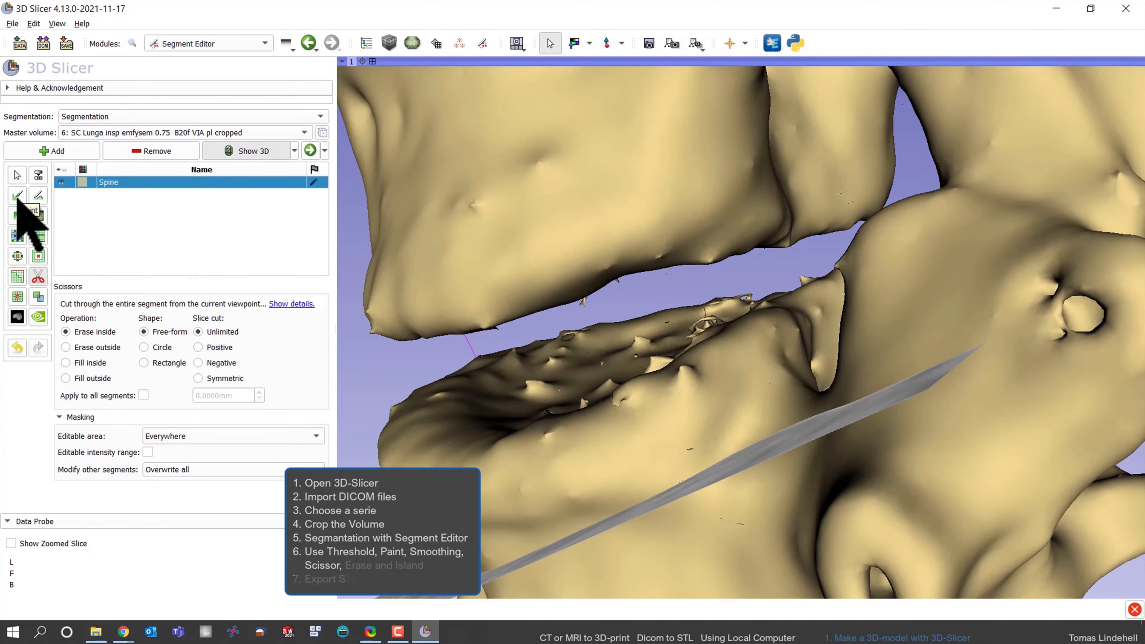
Step: Set the sphere brush diameter to 10% and enable brush editing in 3D views
{"action": "left_click", "coordinate": [17, 195]}
{"action": "left_click_drag", "start_coordinate": [543, 402], "coordinate": [637, 356]}
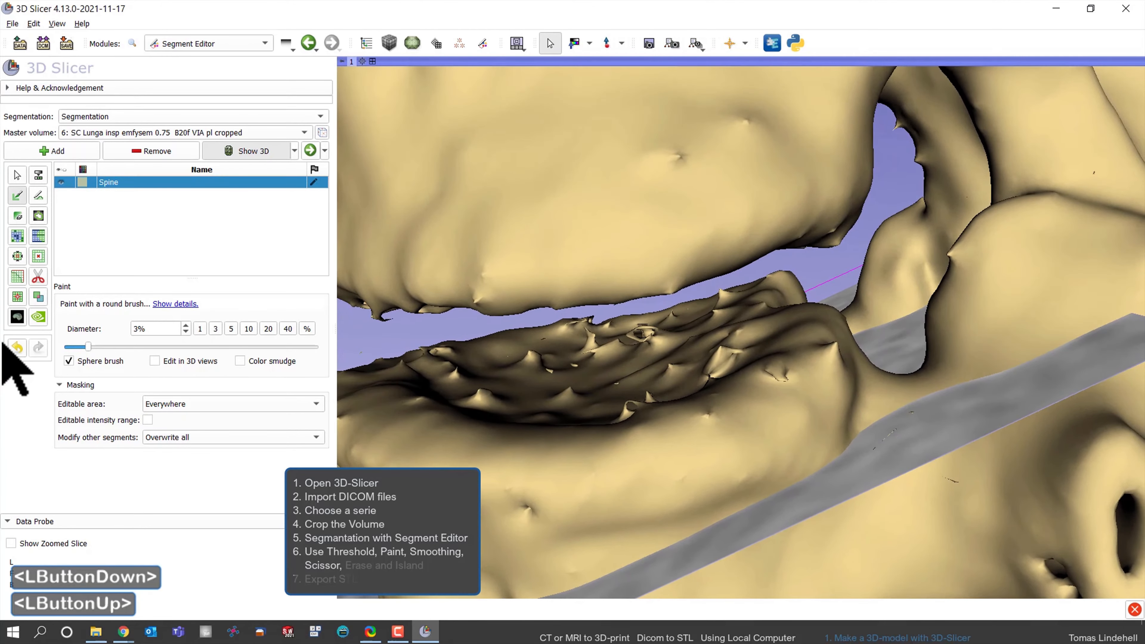
{"action": "left_click", "coordinate": [18, 279]}
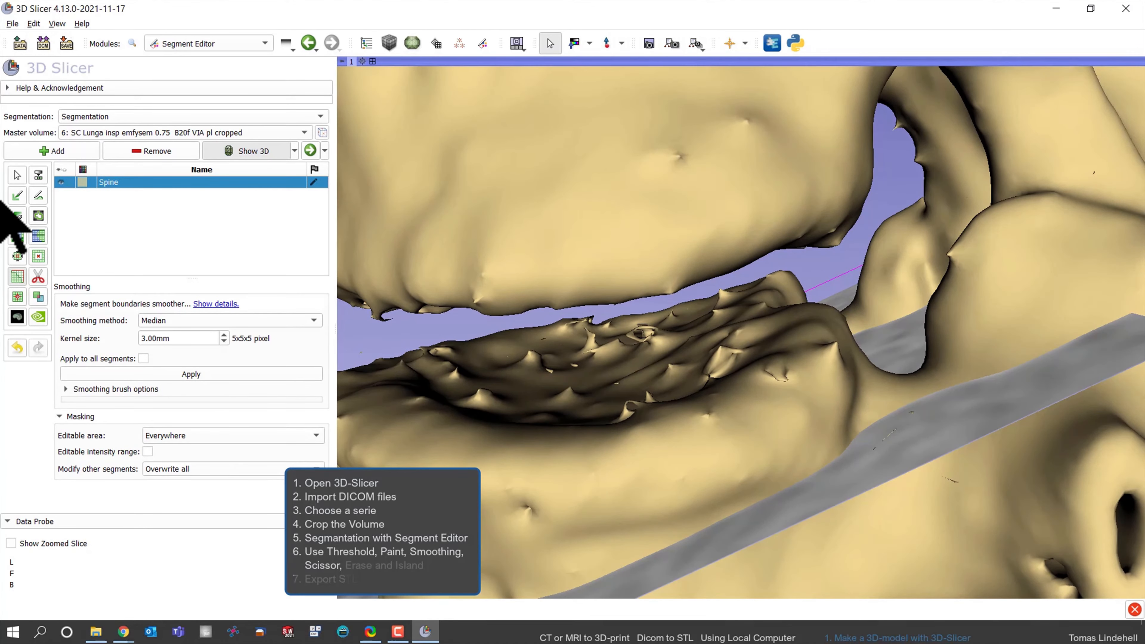
{"action": "left_click", "coordinate": [17, 214]}
{"action": "left_click", "coordinate": [17, 317]}
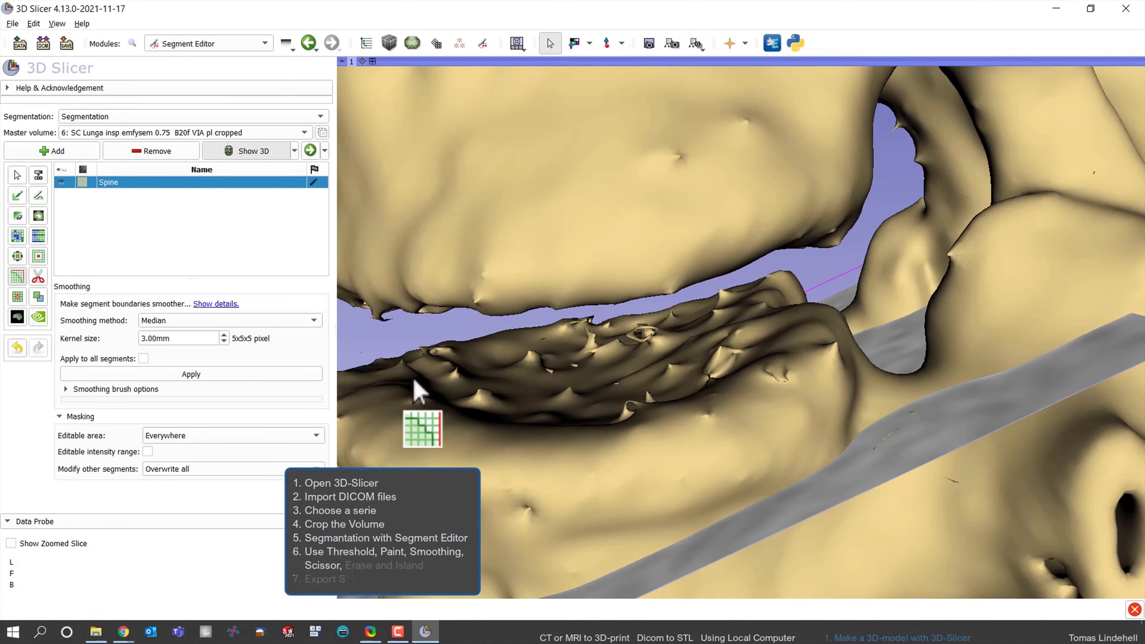
{"action": "left_click", "coordinate": [17, 196]}
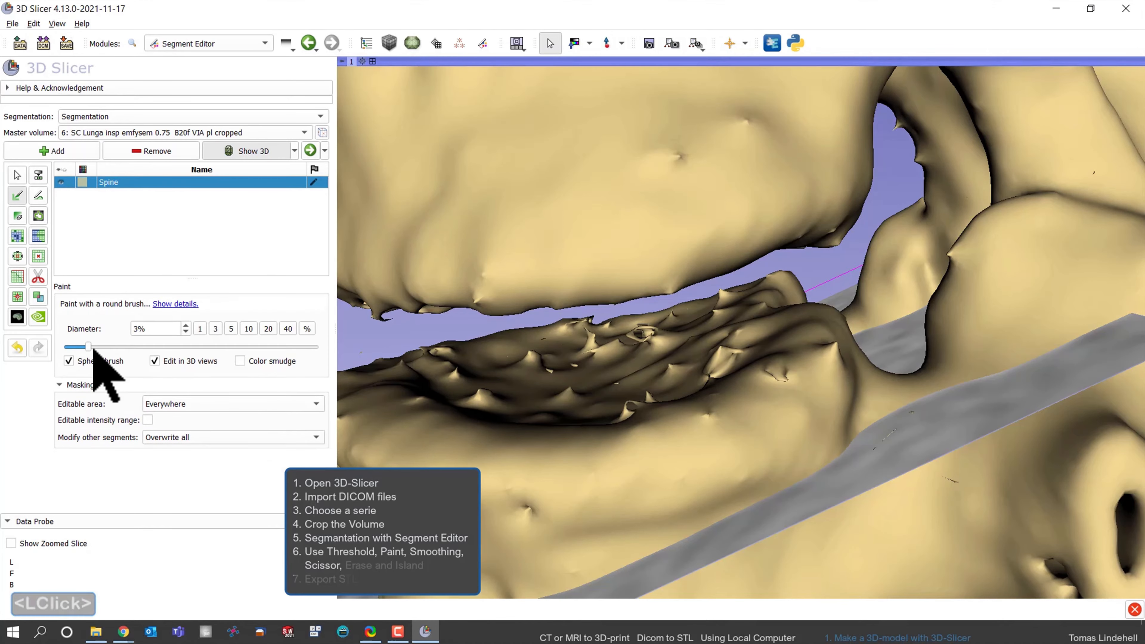
{"action": "left_click_drag", "start_coordinate": [88, 346], "coordinate": [162, 346]}
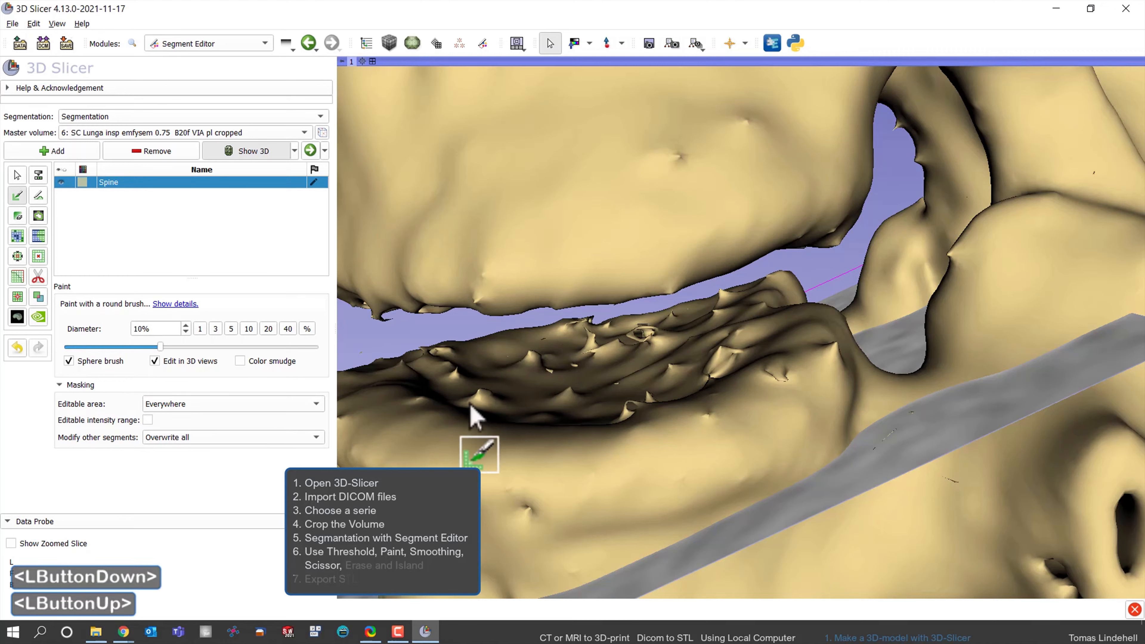
Step: Smooth the rough upper surface of the lower vertebra with the Median smoothing brush and a 3.00 mm kernel in the 3D view
{"action": "key", "text": "space"}
{"action": "mouse_move", "coordinate": [417, 378]}
{"action": "left_mouse_down"}
{"action": "mouse_move", "coordinate": [589, 369]}
{"action": "mouse_move", "coordinate": [620, 392]}
{"action": "mouse_move", "coordinate": [784, 365]}
{"action": "left_mouse_up"}
{"action": "mouse_move", "coordinate": [720, 303]}
{"action": "left_mouse_down"}
{"action": "mouse_move", "coordinate": [607, 332]}
{"action": "mouse_move", "coordinate": [524, 335]}
{"action": "left_mouse_up"}
Step: Smooth the jagged underside of the upper vertebra with the same Median smoothing brush
{"action": "left_click", "coordinate": [17, 175]}
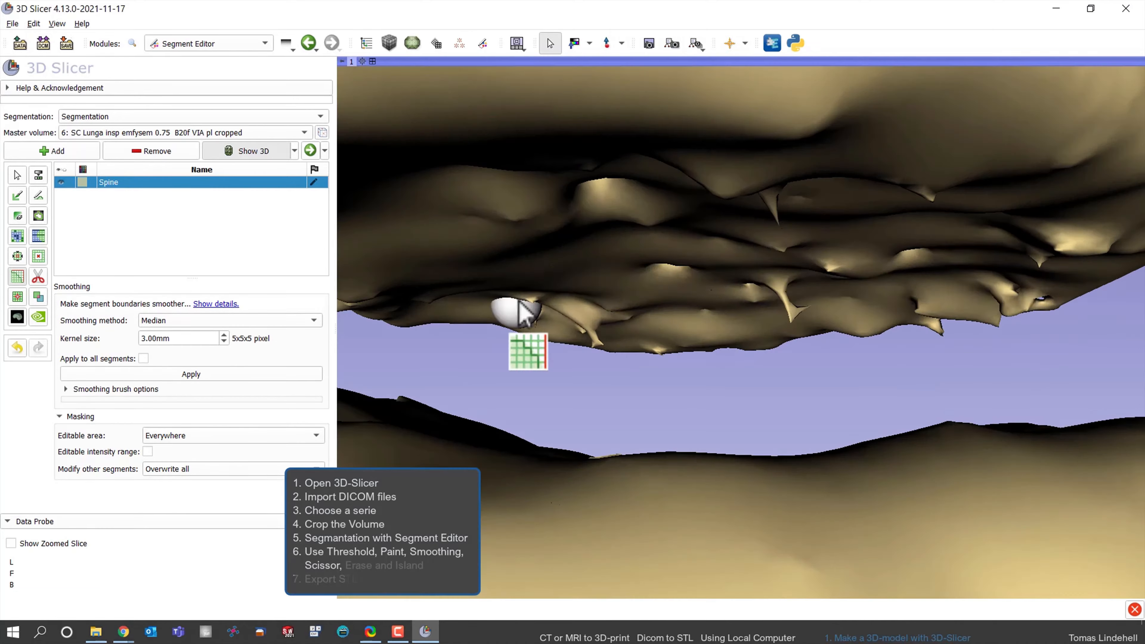
{"action": "left_click_drag", "start_coordinate": [630, 289], "coordinate": [485, 271]}
{"action": "left_click", "coordinate": [17, 276]}
{"action": "left_click_drag", "start_coordinate": [1050, 270], "coordinate": [509, 103]}
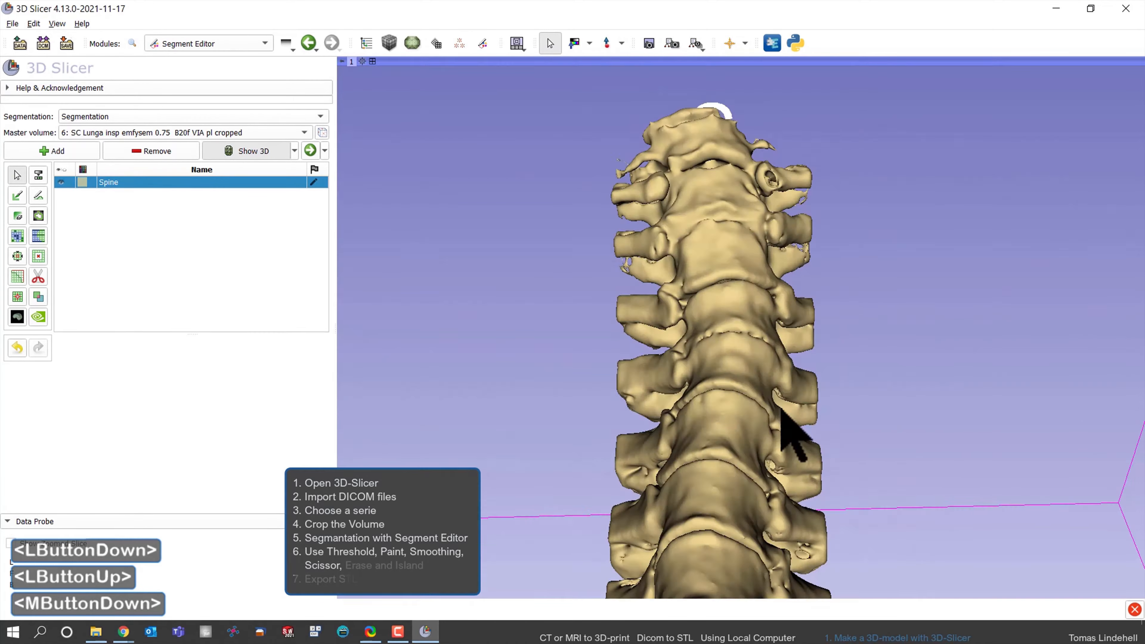
Step: Examine the whole spine from several angles and distances in the 3D view for remaining defects
{"action": "middle_click_drag", "start_coordinate": [717, 115], "coordinate": [832, 327]}
{"action": "scroll", "coordinate": [833, 327], "scroll_direction": "down", "scroll_amount": 2}
{"action": "left_click_drag", "start_coordinate": [833, 328], "coordinate": [748, 379]}
{"action": "middle_click_drag", "start_coordinate": [748, 379], "coordinate": [802, 282]}
{"action": "scroll", "coordinate": [767, 332], "scroll_direction": "up", "scroll_amount": 6}
{"action": "left_click_drag", "start_coordinate": [802, 281], "coordinate": [649, 392]}
{"action": "middle_click_drag", "start_coordinate": [649, 392], "coordinate": [673, 459]}
{"action": "left_click_drag", "start_coordinate": [673, 459], "coordinate": [810, 431]}
{"action": "left_click", "coordinate": [17, 299]}
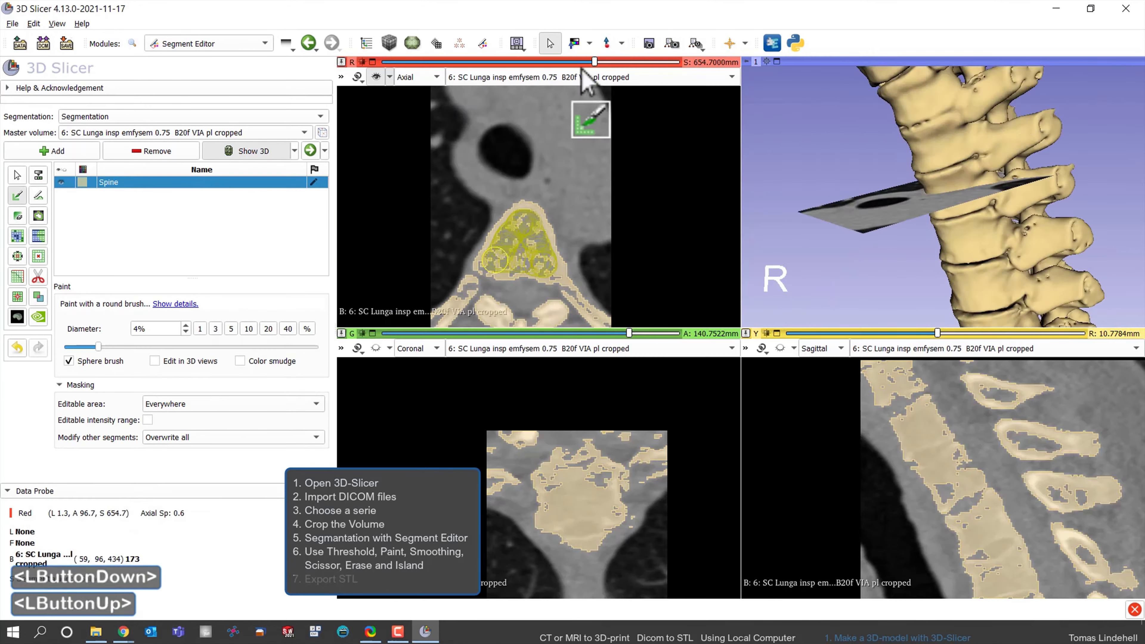
Step: Paint over the gaps inside the vertebral bodies on several axial slices with the 4% sphere brush
{"action": "scroll", "coordinate": [529, 258], "scroll_direction": "down", "scroll_amount": 2}
{"action": "left_click", "coordinate": [549, 256]}
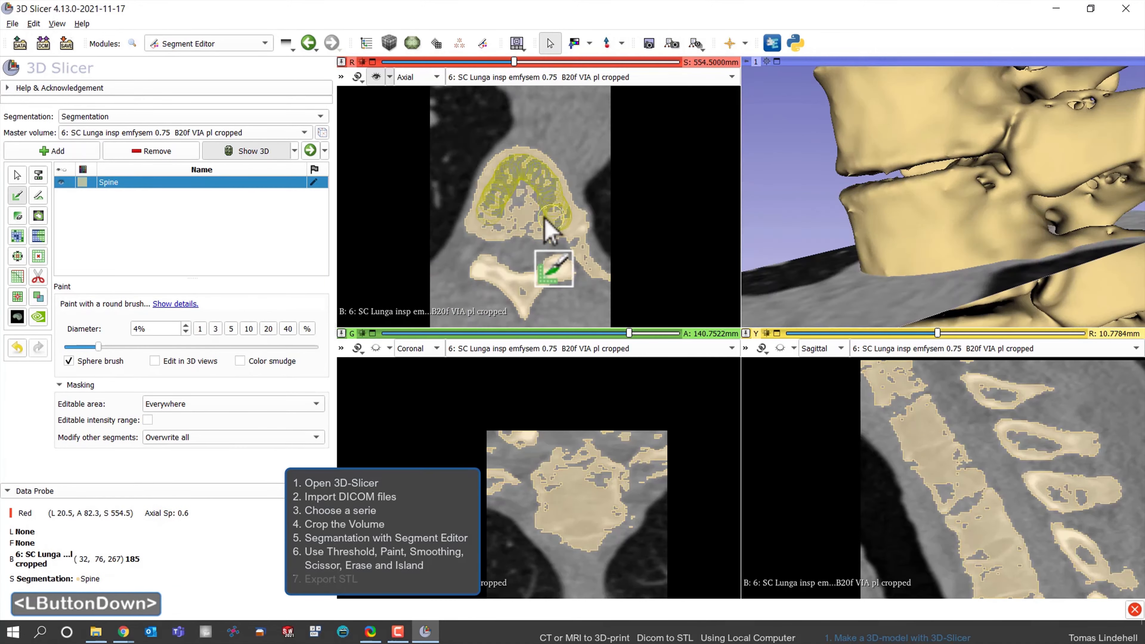
{"action": "scroll", "coordinate": [554, 216], "scroll_direction": "down", "scroll_amount": 2}
{"action": "mouse_move", "coordinate": [547, 199]}
{"action": "left_mouse_down"}
{"action": "mouse_move", "coordinate": [573, 207]}
{"action": "mouse_move", "coordinate": [538, 192]}
{"action": "left_mouse_up"}
{"action": "scroll", "coordinate": [536, 185], "scroll_direction": "down", "scroll_amount": 10}
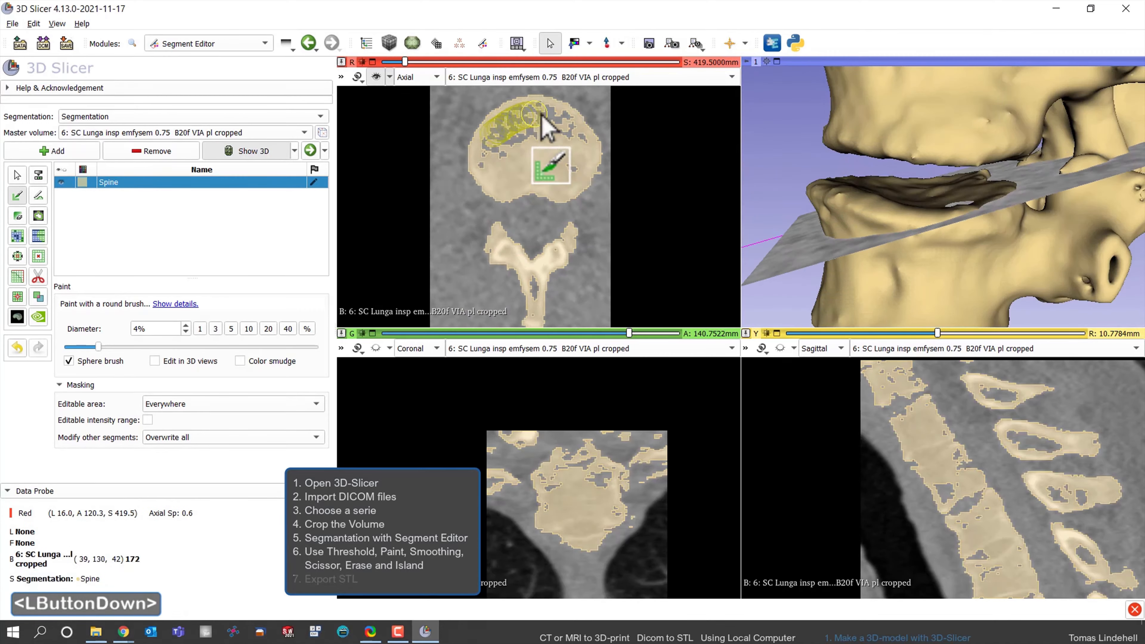
Step: Examine the lower vertebrae up close, and inspect the whole spine from several angles in the maximized 3D view
{"action": "left_click_drag", "start_coordinate": [991, 77], "coordinate": [805, 194]}
{"action": "left_click_drag", "start_coordinate": [928, 198], "coordinate": [956, 204]}
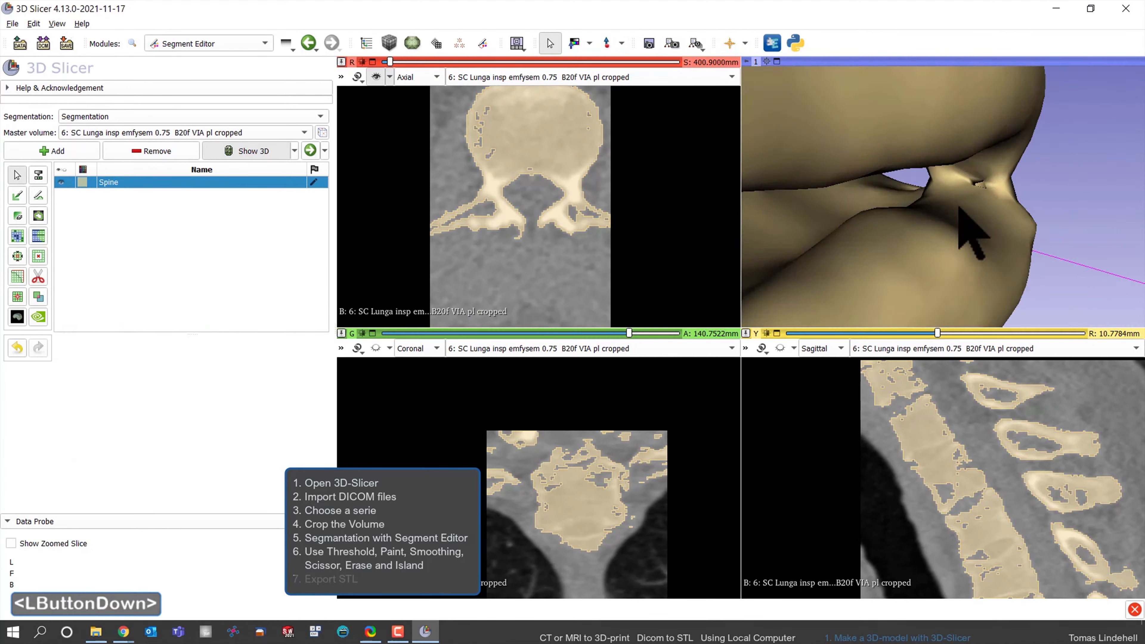
{"action": "scroll", "coordinate": [956, 204], "scroll_direction": "up", "scroll_amount": 5}
{"action": "middle_click_drag", "start_coordinate": [956, 205], "coordinate": [994, 208]}
{"action": "mouse_move", "coordinate": [994, 207]}
{"action": "left_mouse_down"}
{"action": "mouse_move", "coordinate": [1004, 210]}
{"action": "mouse_move", "coordinate": [940, 192]}
{"action": "left_mouse_up"}
{"action": "scroll", "coordinate": [988, 200], "scroll_direction": "up", "scroll_amount": 3}
{"action": "scroll", "coordinate": [762, 97], "scroll_direction": "down", "scroll_amount": 3}
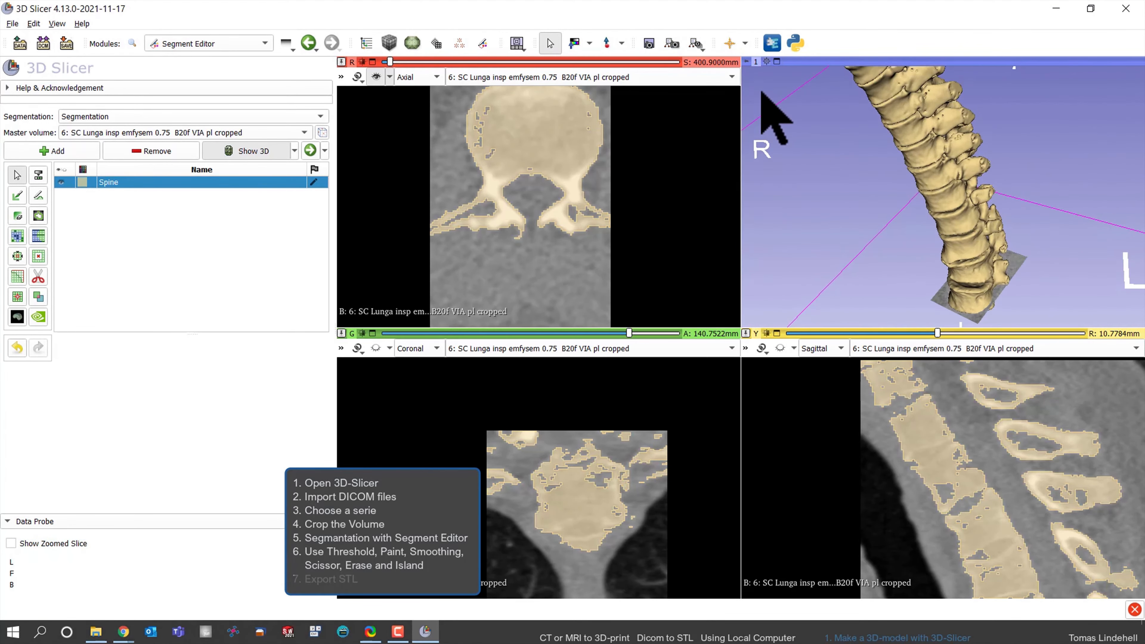
{"action": "double_click", "coordinate": [764, 99]}
{"action": "left_click_drag", "start_coordinate": [662, 201], "coordinate": [730, 149]}
{"action": "left_click_drag", "start_coordinate": [731, 256], "coordinate": [1048, 246]}
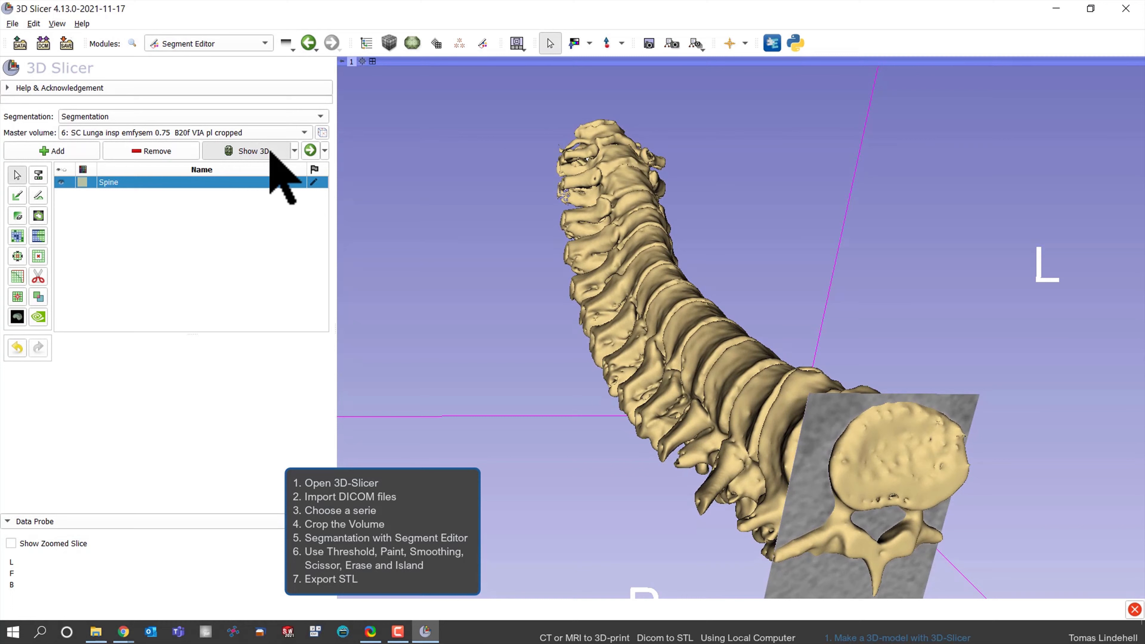
Step: Export the Spine segmentation from the Segmentations module with the output type Models, to a new folder
{"action": "left_click", "coordinate": [310, 150]}
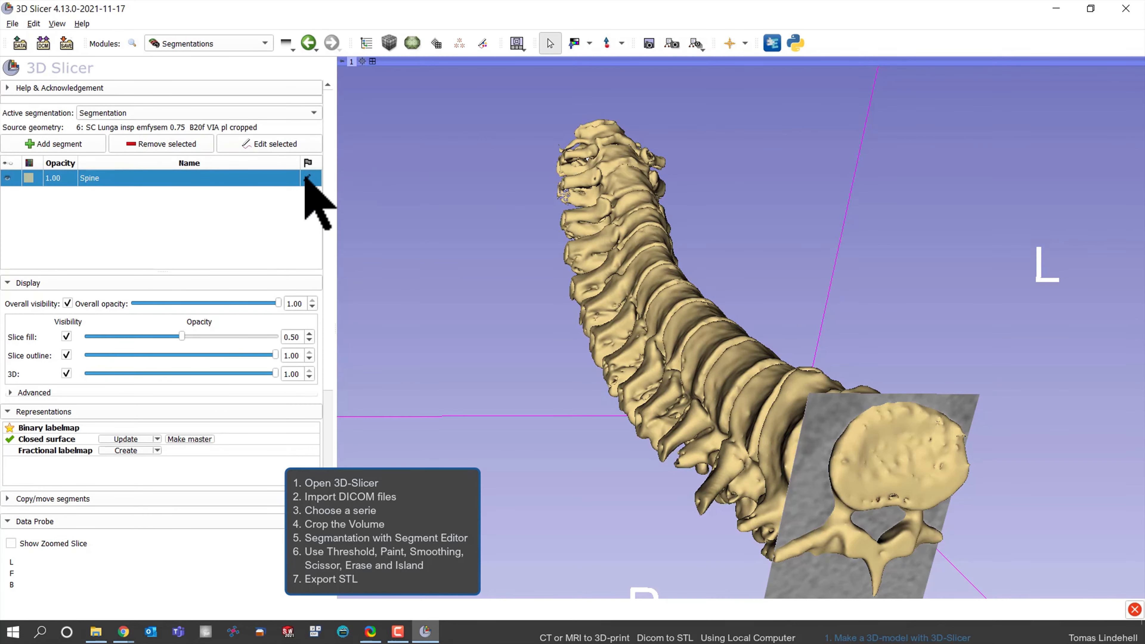
{"action": "left_click_drag", "start_coordinate": [323, 350], "coordinate": [334, 458]}
{"action": "left_click", "coordinate": [13, 364]}
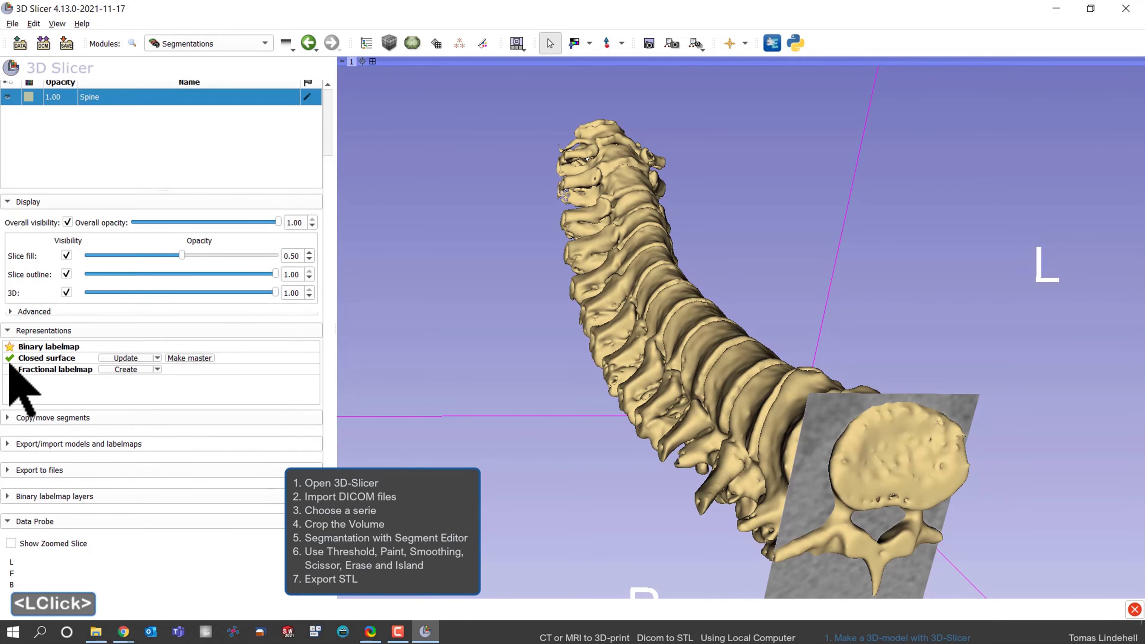
{"action": "left_click", "coordinate": [13, 443]}
{"action": "scroll", "coordinate": [45, 406], "scroll_direction": "down", "scroll_amount": 3}
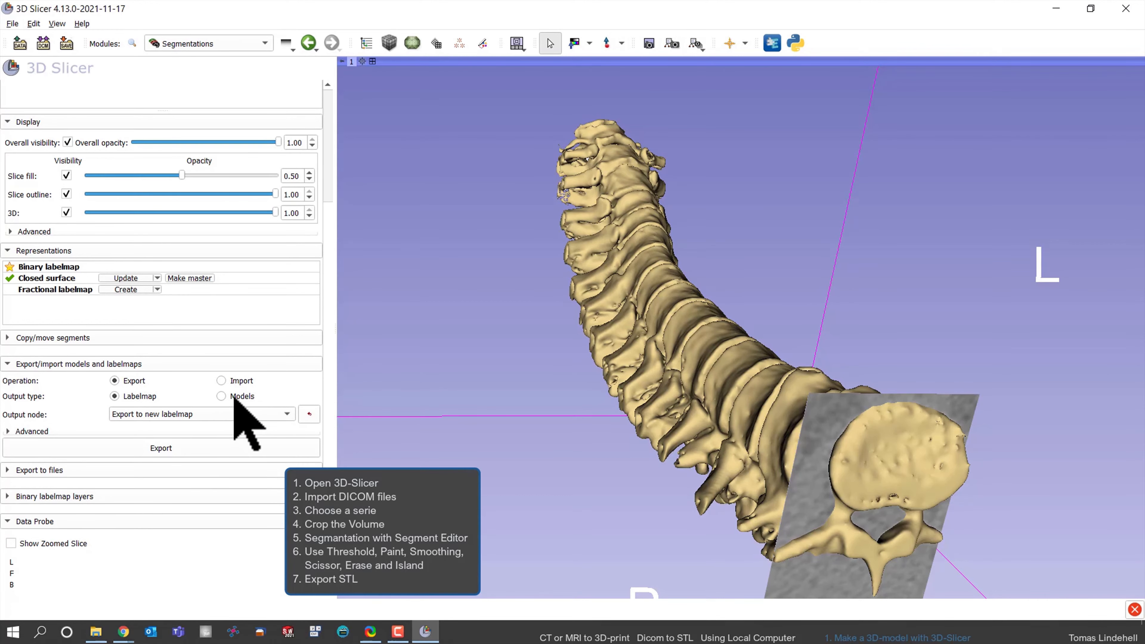
{"action": "left_click", "coordinate": [220, 396]}
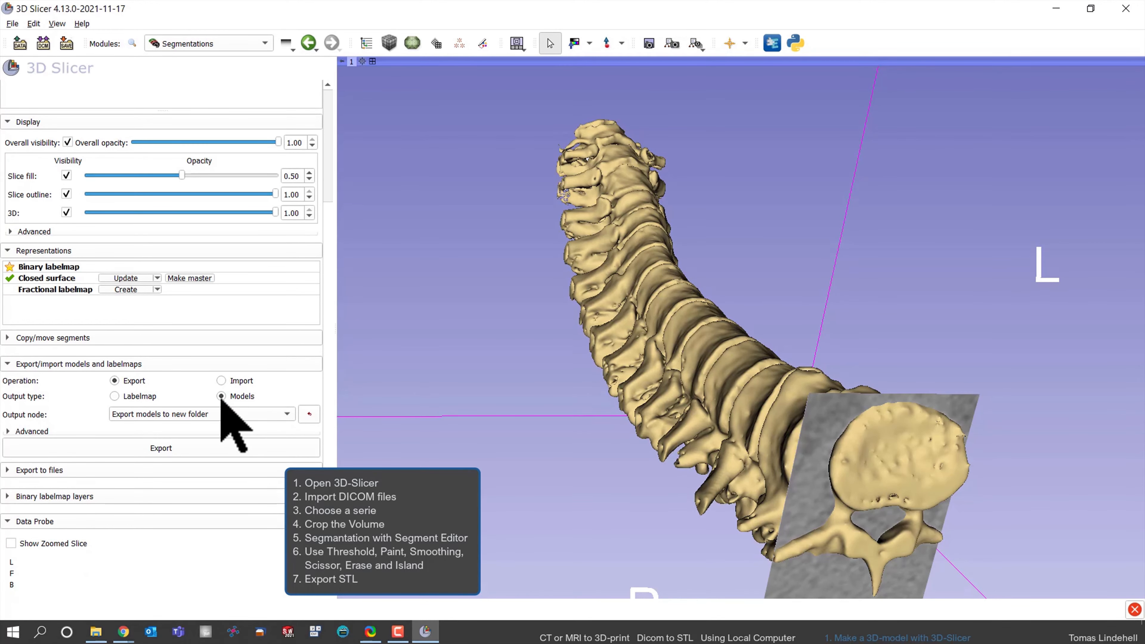
{"action": "left_click_drag", "start_coordinate": [328, 212], "coordinate": [338, 124]}
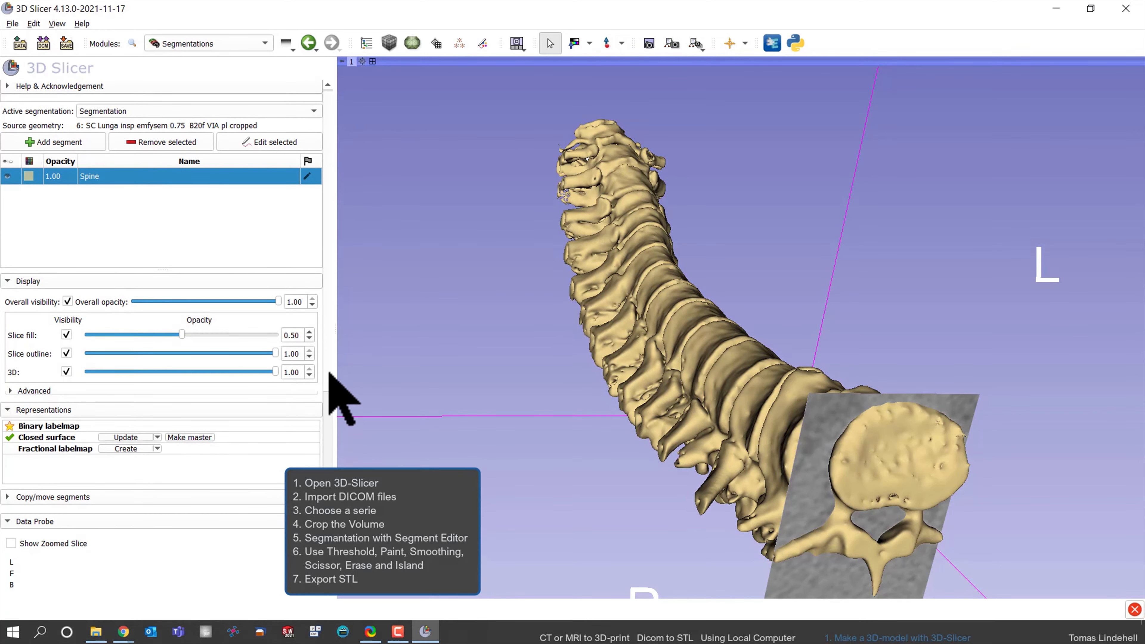
{"action": "left_click", "coordinate": [330, 374]}
{"action": "left_click", "coordinate": [154, 448]}
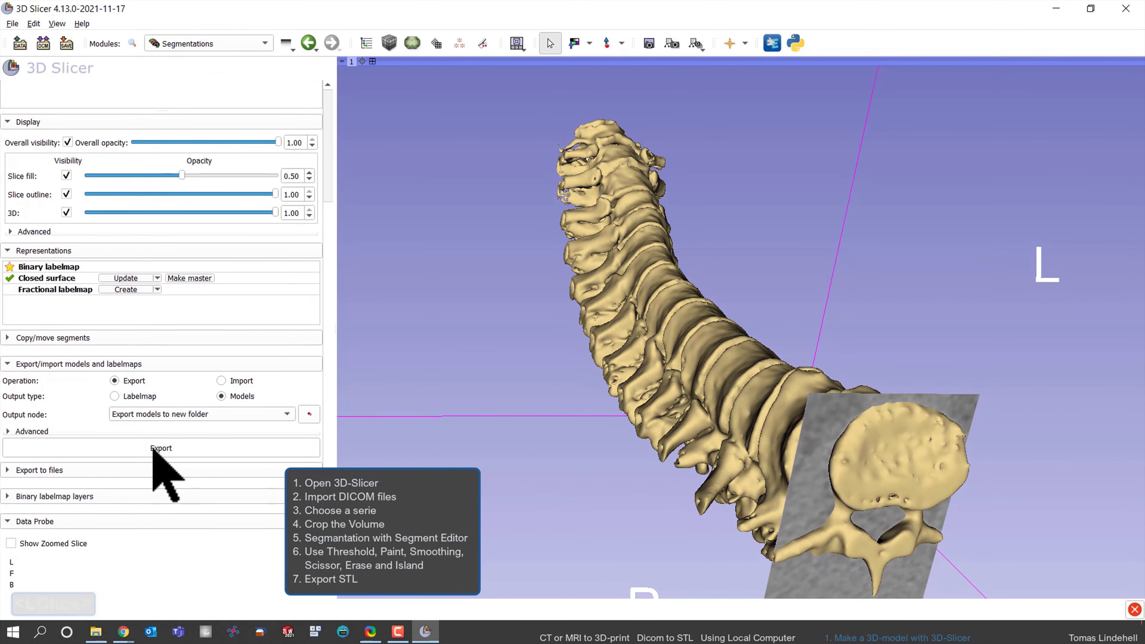
{"action": "left_click_drag", "start_coordinate": [331, 395], "coordinate": [351, 238]}
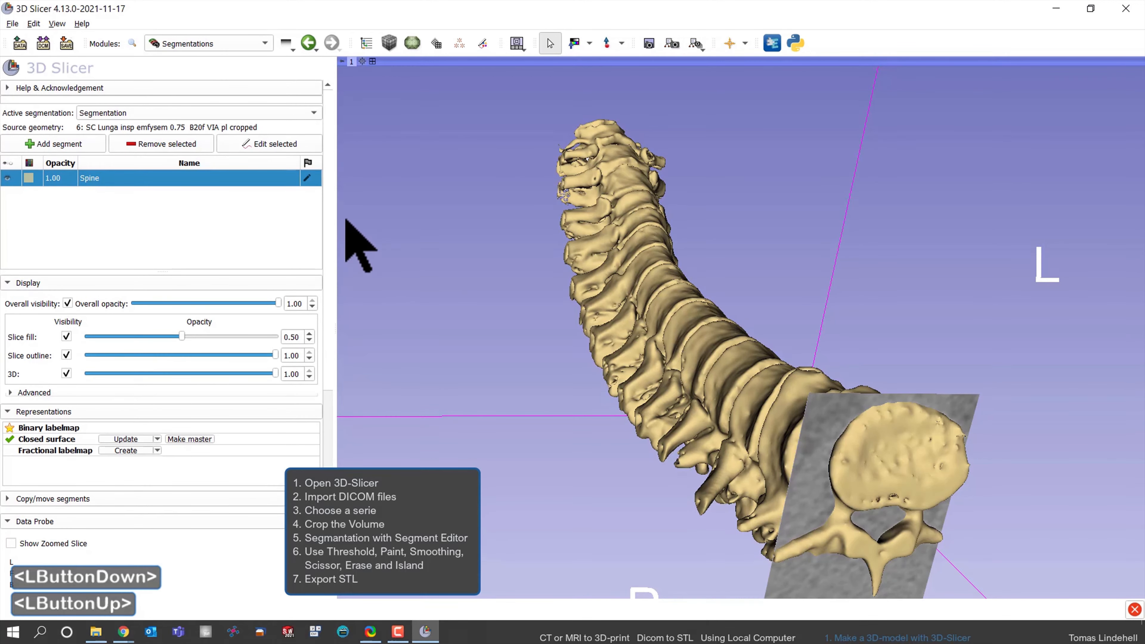
Step: Choose only the Spine model in the list of unsaved data and set its file format to STL
{"action": "left_click", "coordinate": [66, 43]}
{"action": "left_click_drag", "start_coordinate": [478, 216], "coordinate": [151, 235]}
{"action": "left_click", "coordinate": [86, 261]}
{"action": "left_click_drag", "start_coordinate": [440, 315], "coordinate": [439, 389]}
{"action": "left_click", "coordinate": [87, 366]}
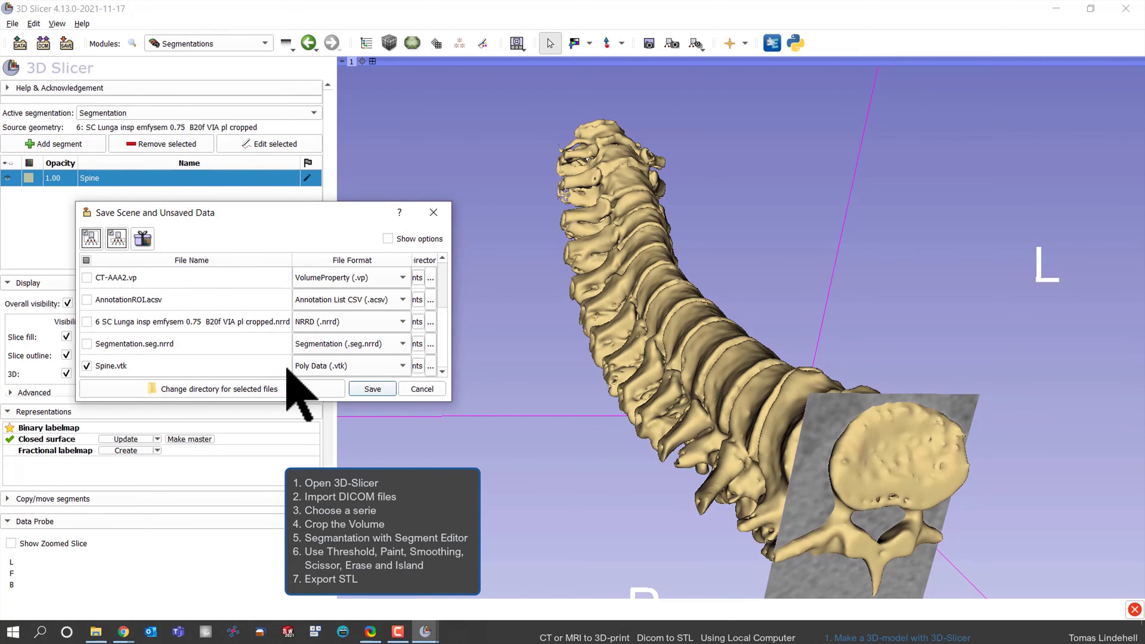
{"action": "left_click", "coordinate": [403, 367]}
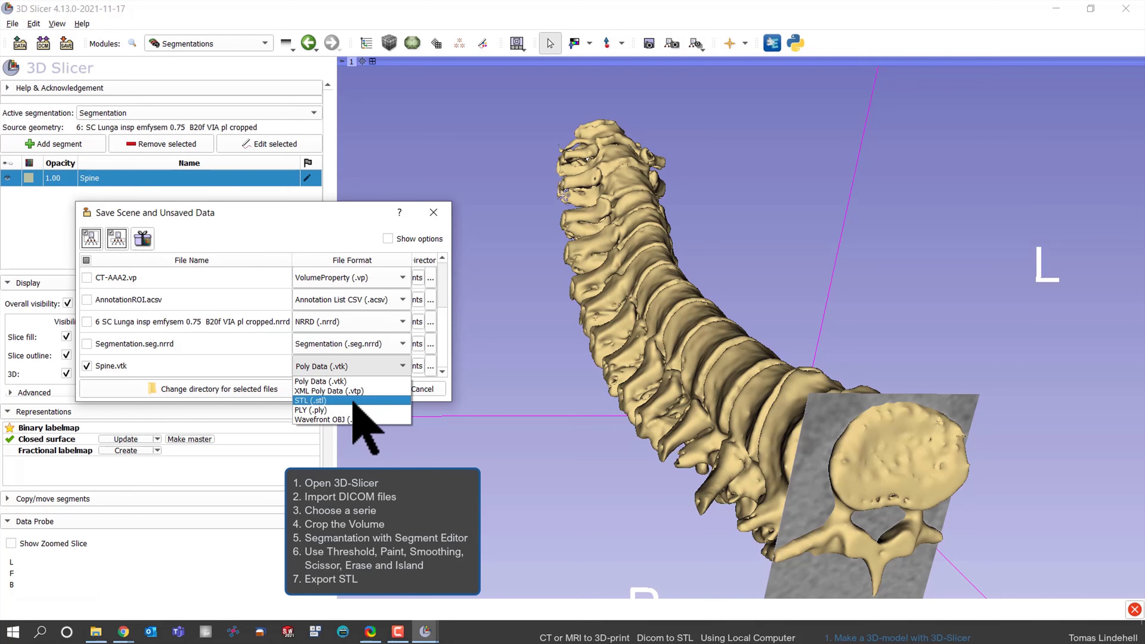
{"action": "left_click", "coordinate": [330, 401]}
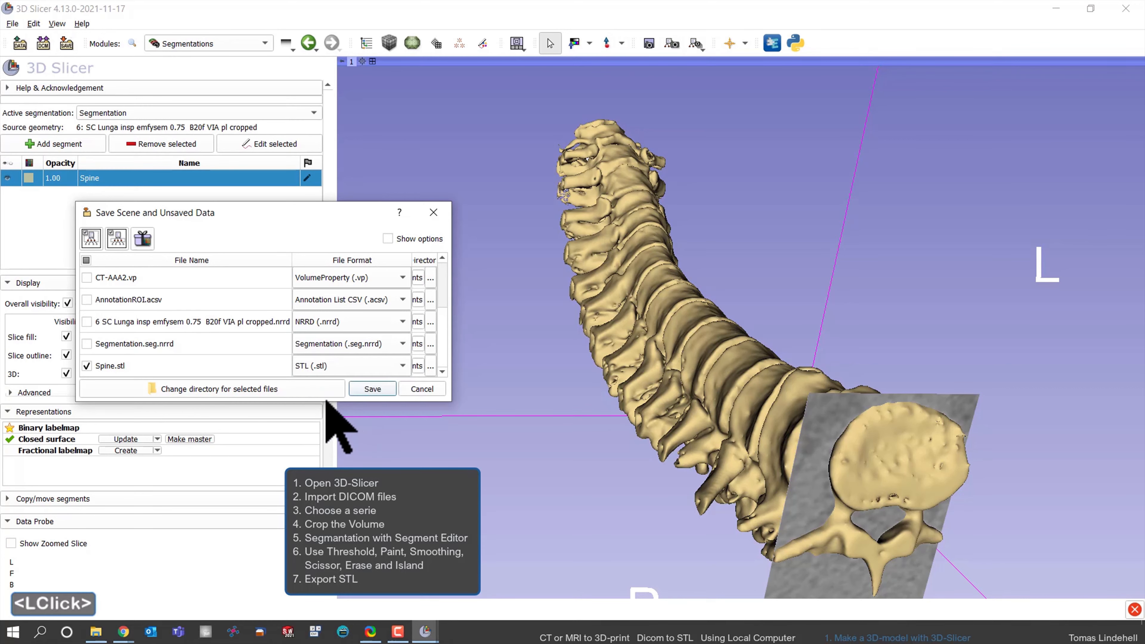
Step: Save the STL in the 2021 CT Scan Tutorial folder and rename the file to Spine_SegmentEditor.stl
{"action": "left_click", "coordinate": [245, 388]}
{"action": "left_click", "coordinate": [198, 298]}
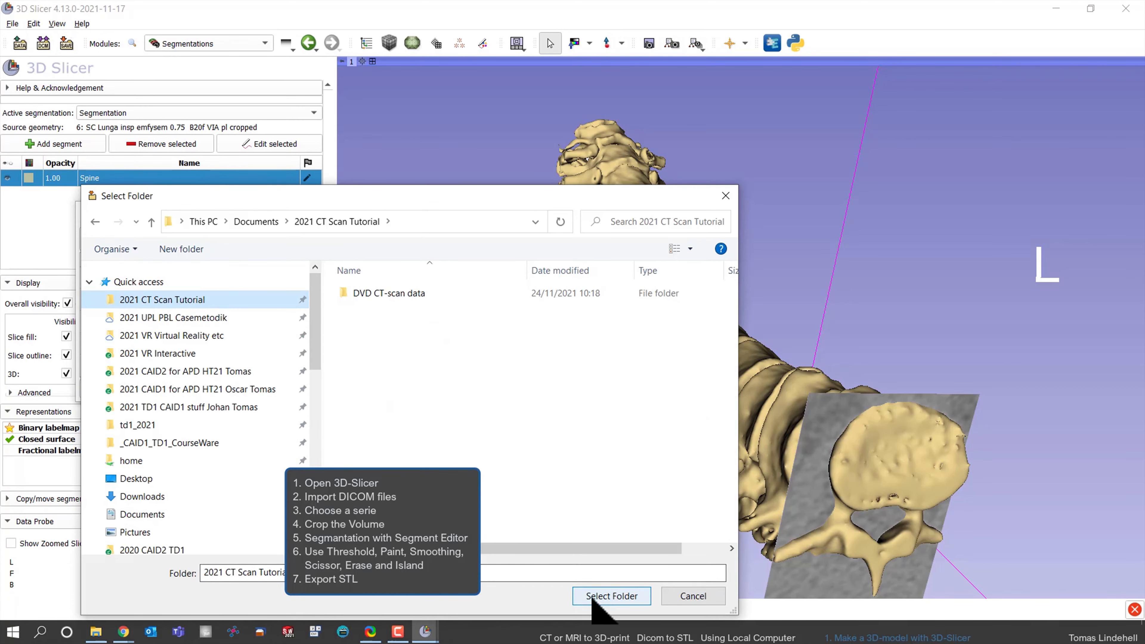
{"action": "left_click", "coordinate": [606, 594]}
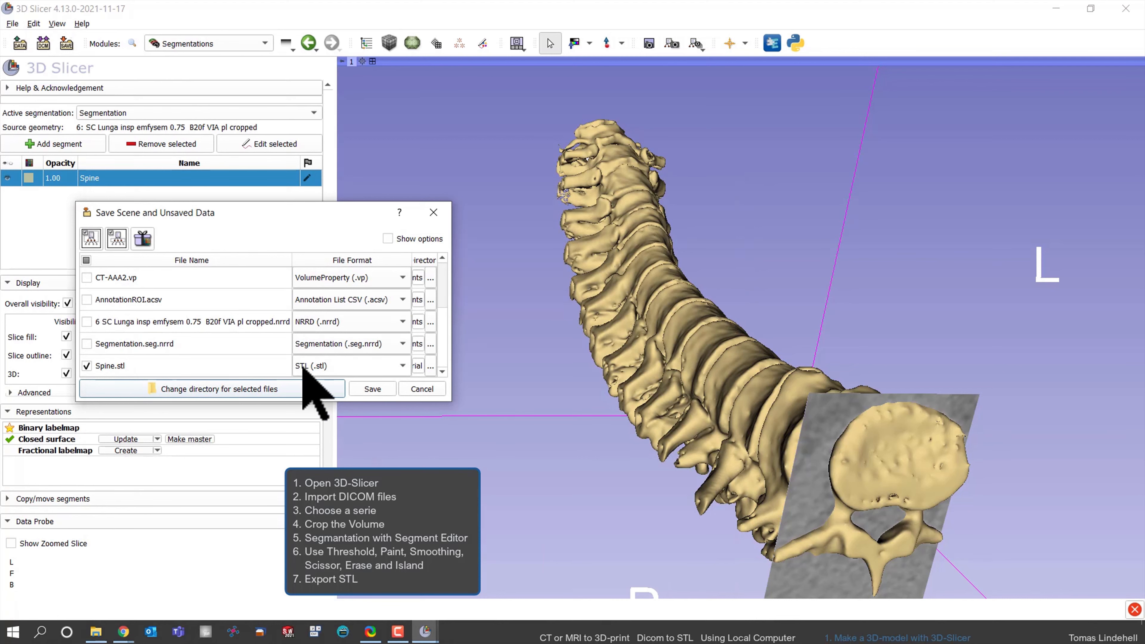
{"action": "left_click", "coordinate": [371, 388]}
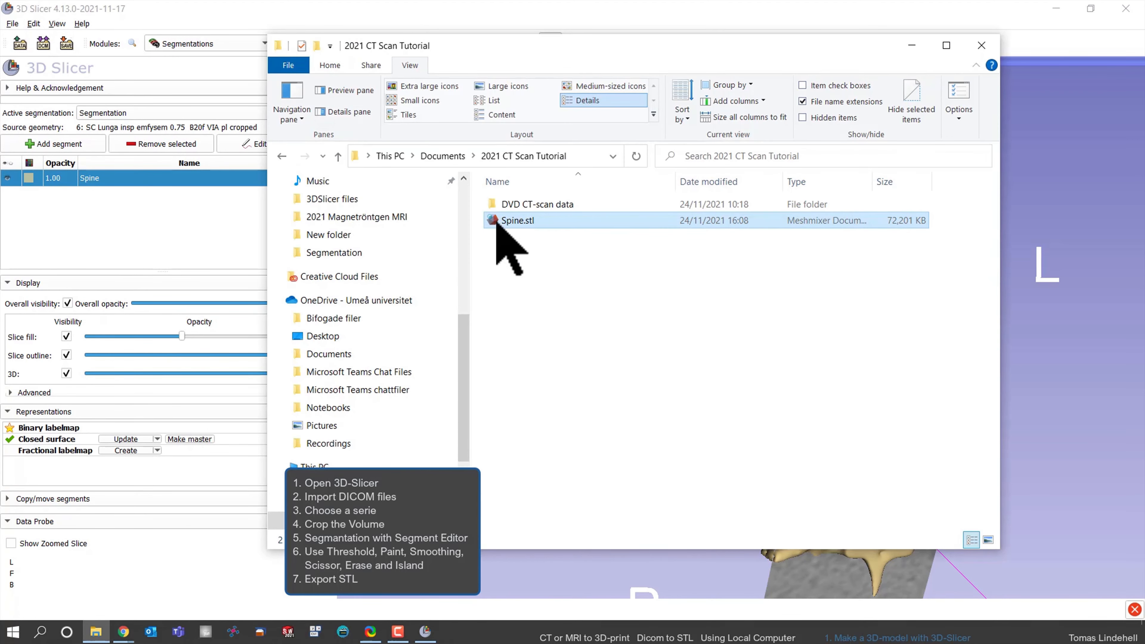
{"action": "left_click", "coordinate": [565, 223]}
{"action": "type", "text": "Spine_Segmentation"}
Step: Save the scene and all its data files except Spine.stl in the 2021 CT Scan Tutorial folder, and widen the folder's name column
{"action": "left_click", "coordinate": [66, 43]}
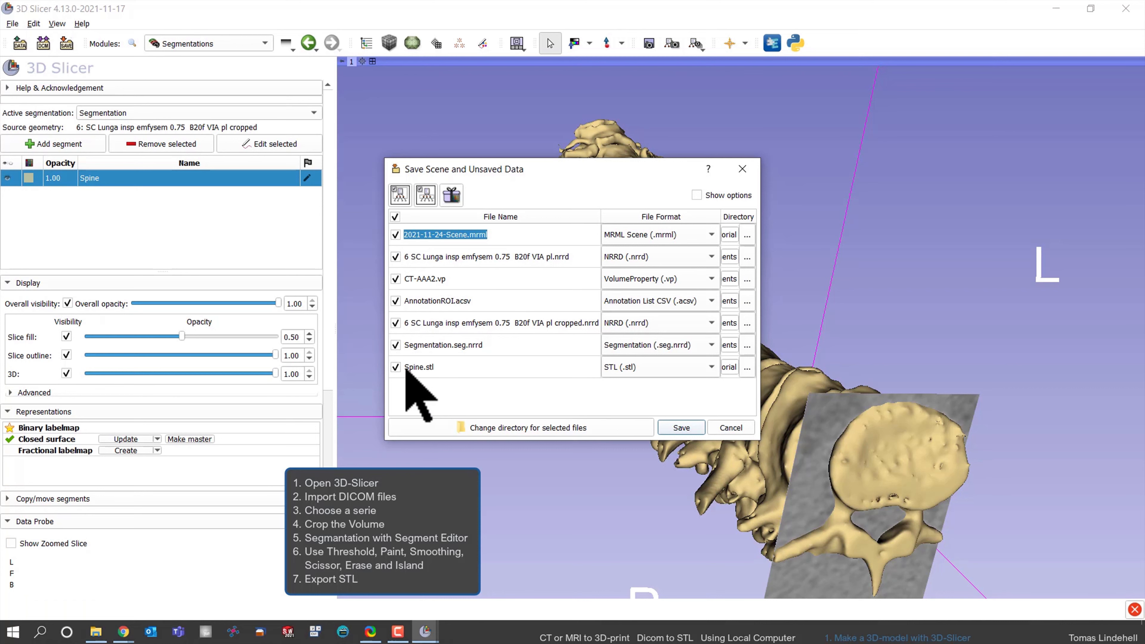
{"action": "left_click", "coordinate": [395, 366]}
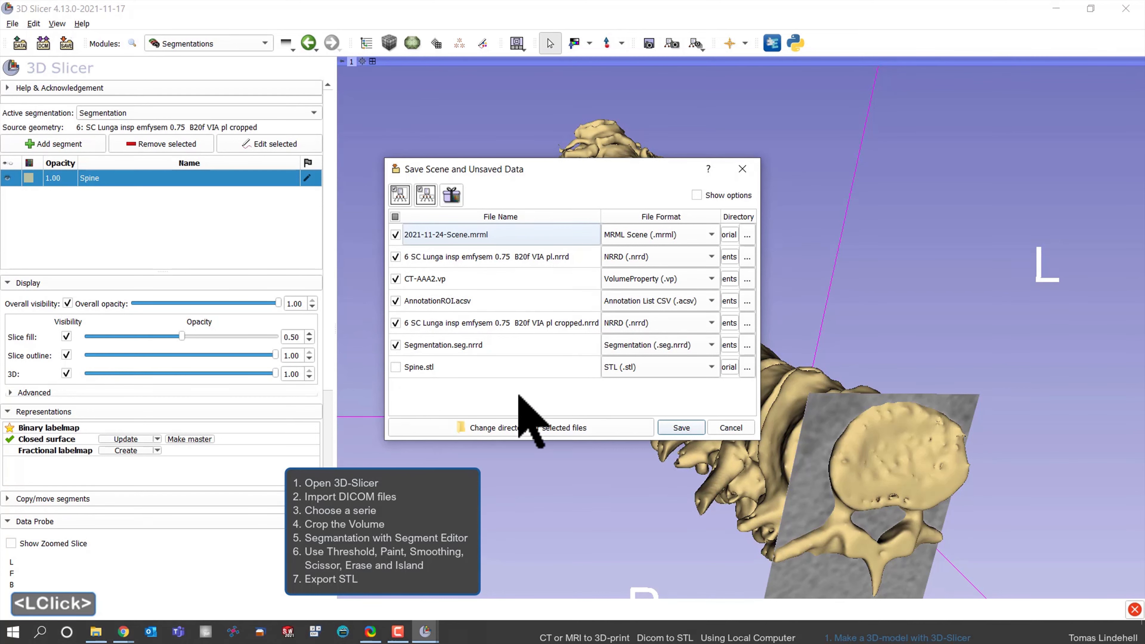
{"action": "left_click", "coordinate": [628, 430]}
{"action": "left_click", "coordinate": [905, 586]}
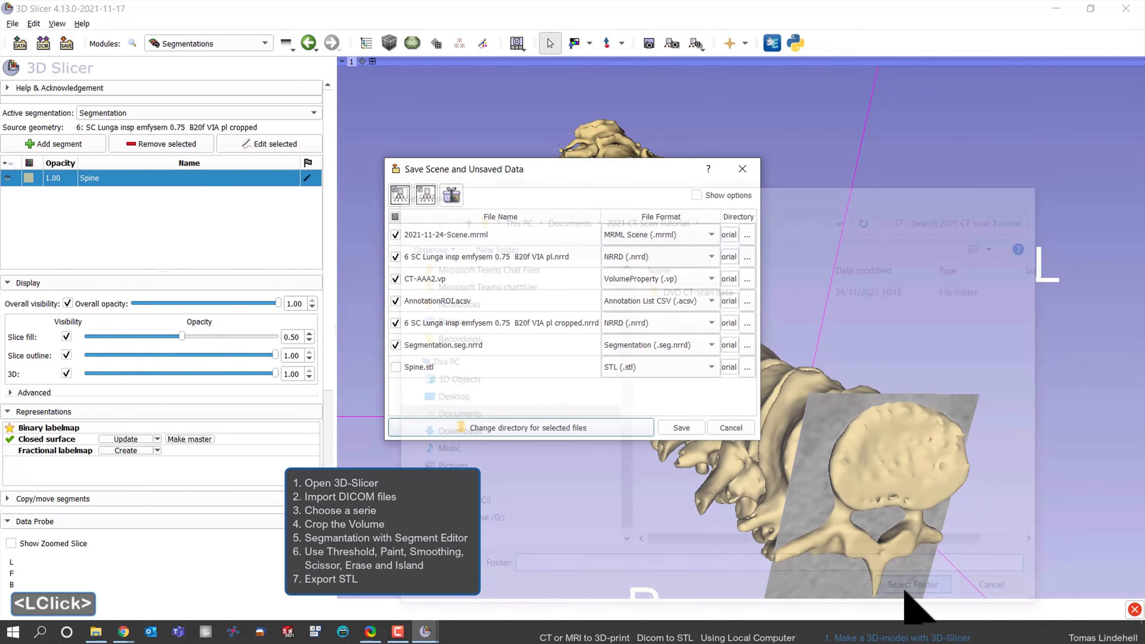
{"action": "left_click", "coordinate": [680, 428]}
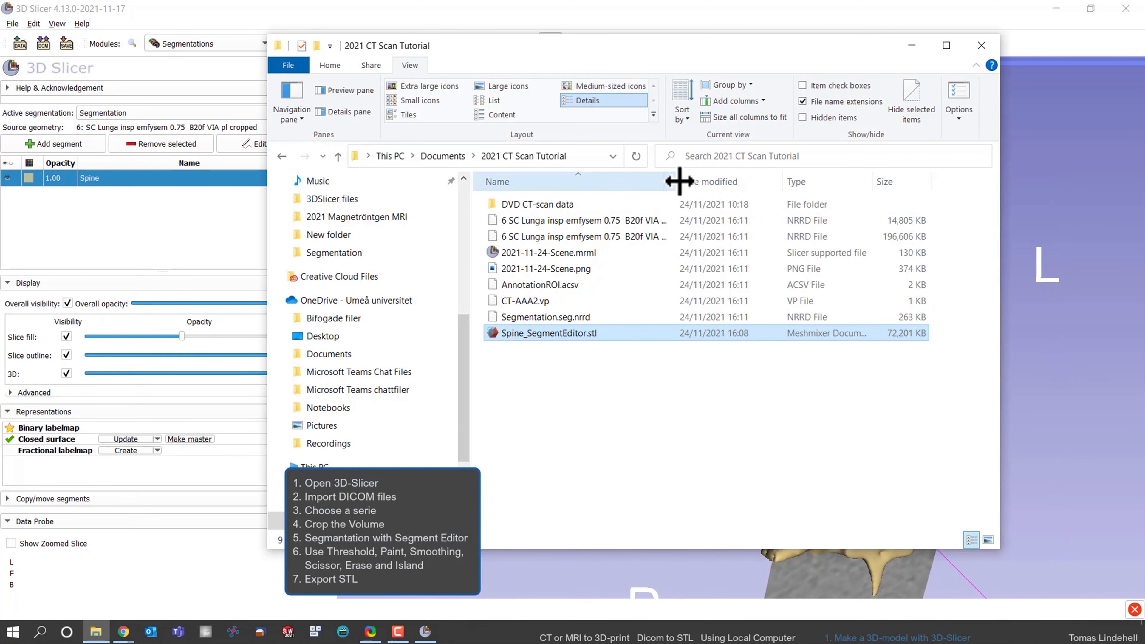
{"action": "double_click", "coordinate": [680, 182]}
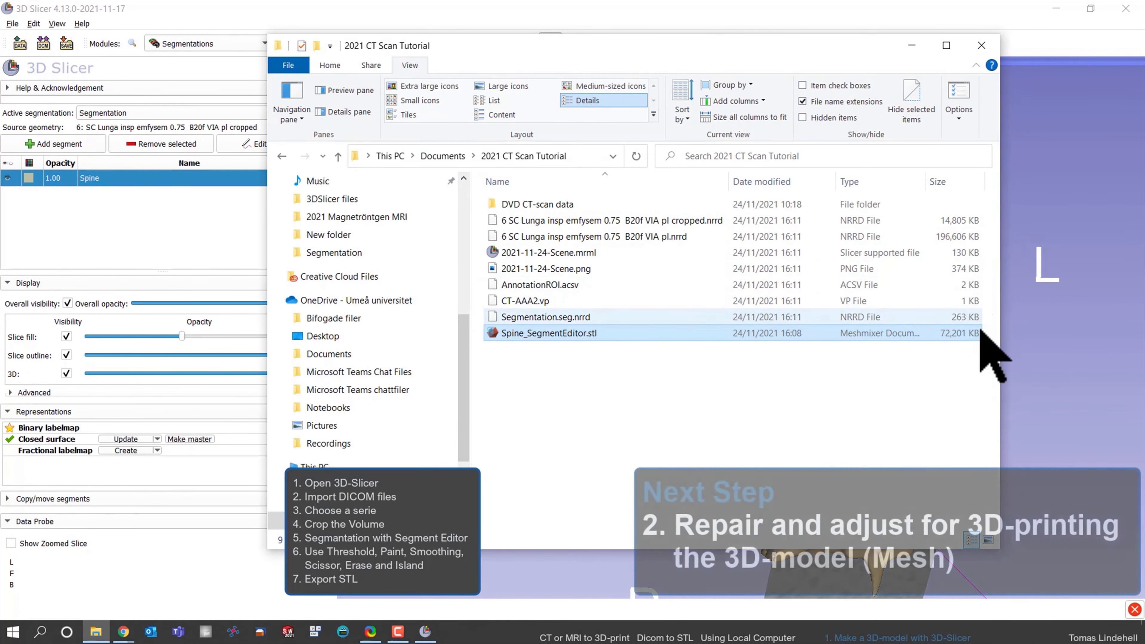
Step: Read the mesh repair section of the Dicom to STL guide, and inspect Spine_SegmentEditor.stl up close in Meshmixer with its wireframe shown
{"action": "scroll", "coordinate": [519, 368], "scroll_direction": "down", "scroll_amount": 4}
{"action": "scroll", "coordinate": [519, 371], "scroll_direction": "up", "scroll_amount": 1}
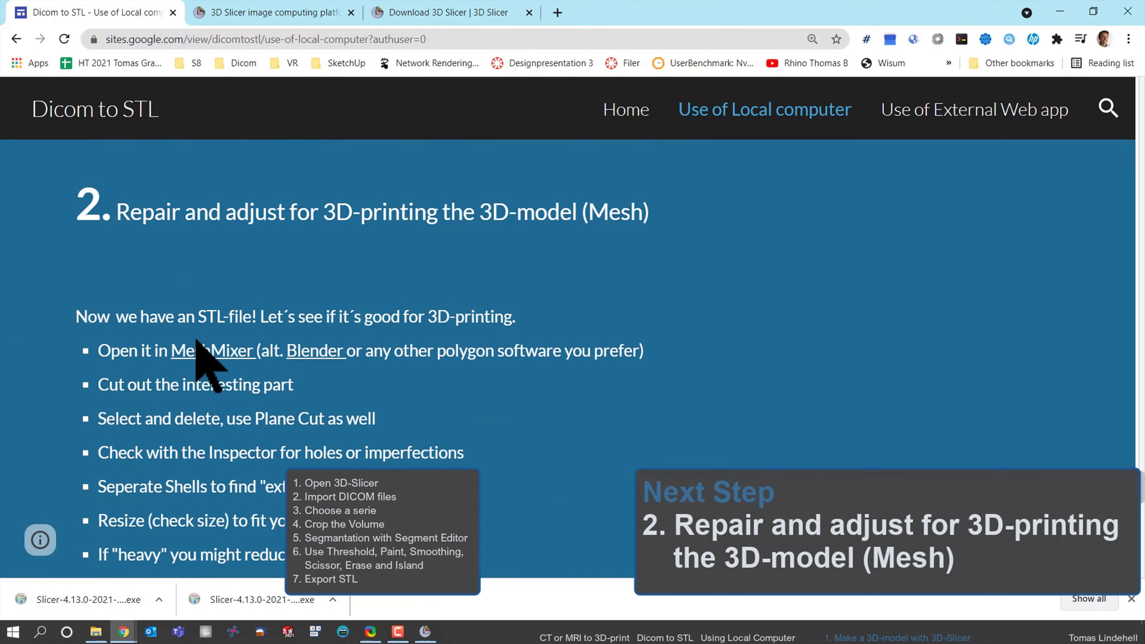
{"action": "scroll", "coordinate": [600, 388], "scroll_direction": "up", "scroll_amount": 3}
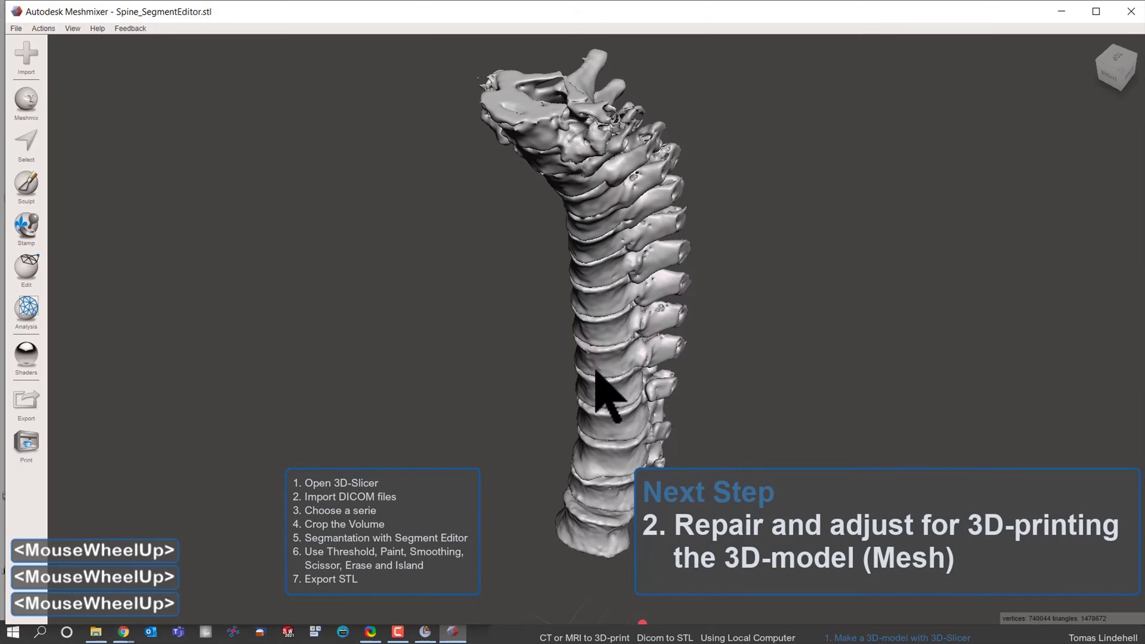
{"action": "right_click_drag", "start_coordinate": [600, 389], "coordinate": [835, 440]}
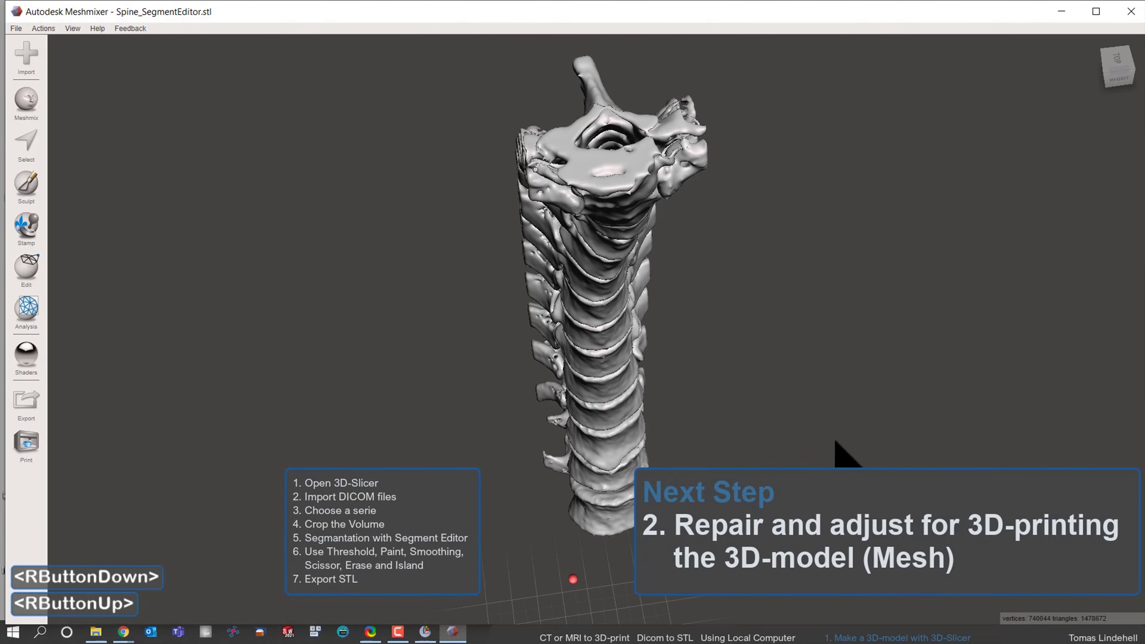
{"action": "right_click_drag", "start_coordinate": [748, 356], "coordinate": [577, 230]}
{"action": "scroll", "coordinate": [608, 262], "scroll_direction": "up", "scroll_amount": 3}
{"action": "scroll", "coordinate": [624, 272], "scroll_direction": "up", "scroll_amount": 4}
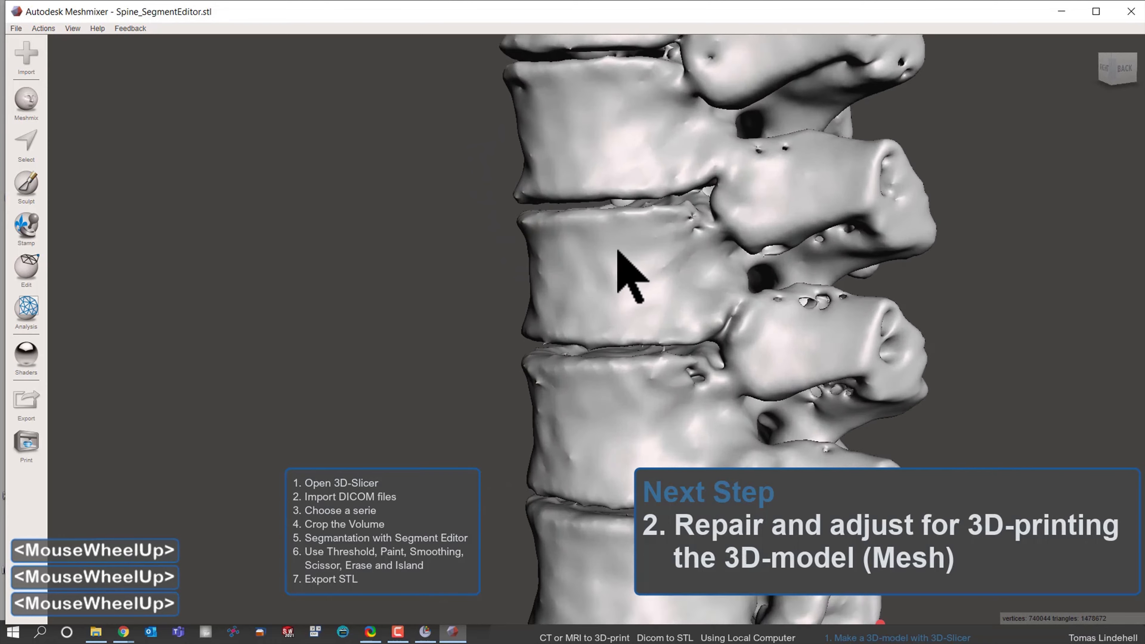
{"action": "key", "text": "w"}
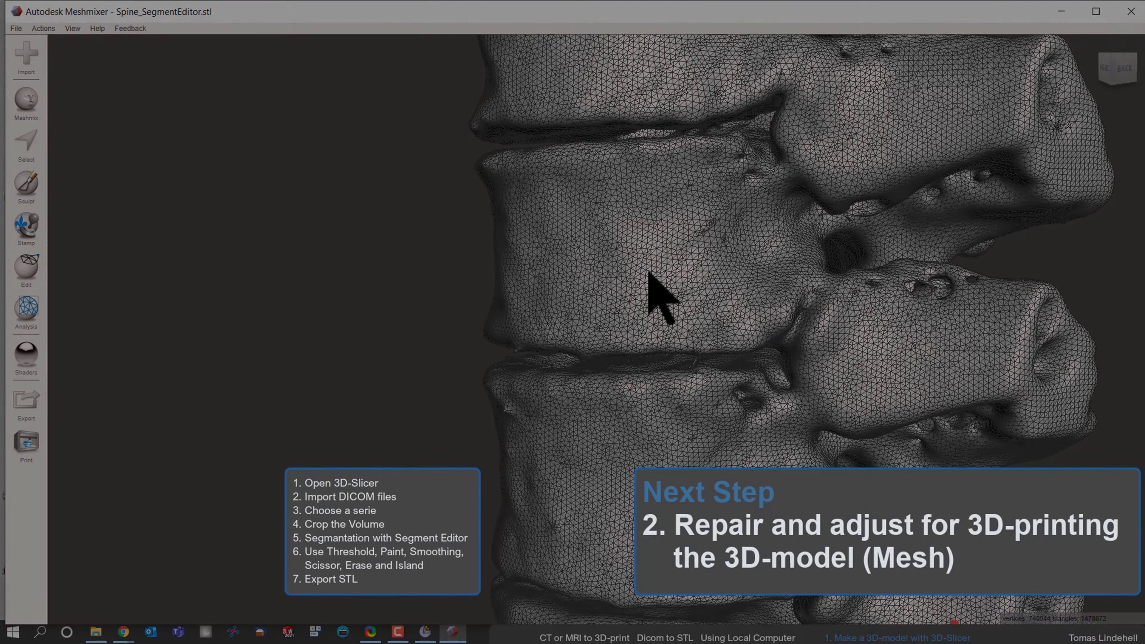